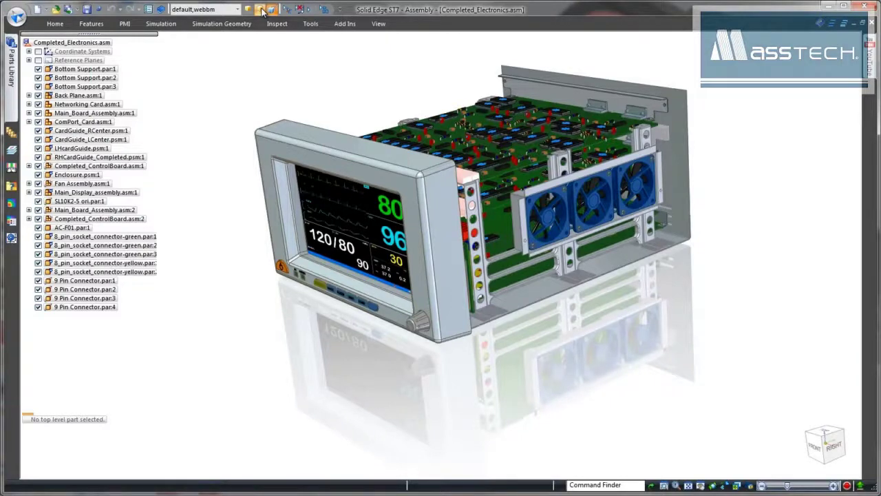
Step: Display the 01- Sheet Enclosure configuration and add flanges along both long bottom edges of the enclosure, up to the rear panel's top corner
click(261, 11)
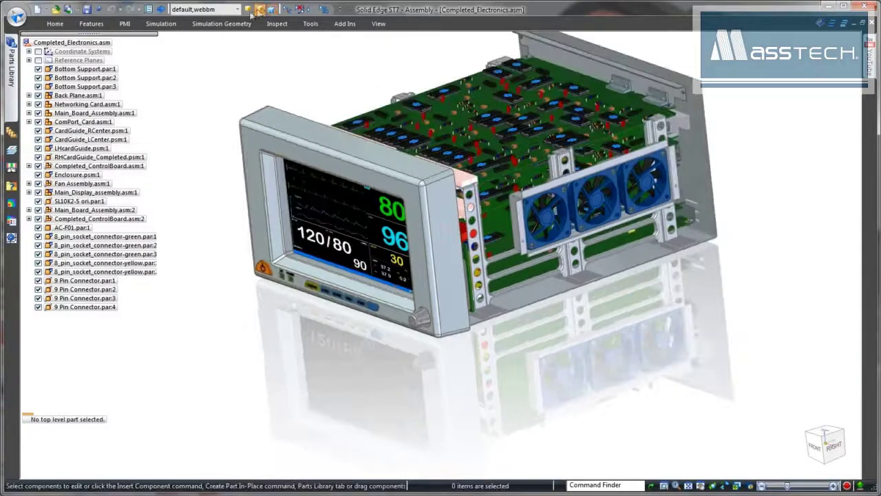
click(454, 307)
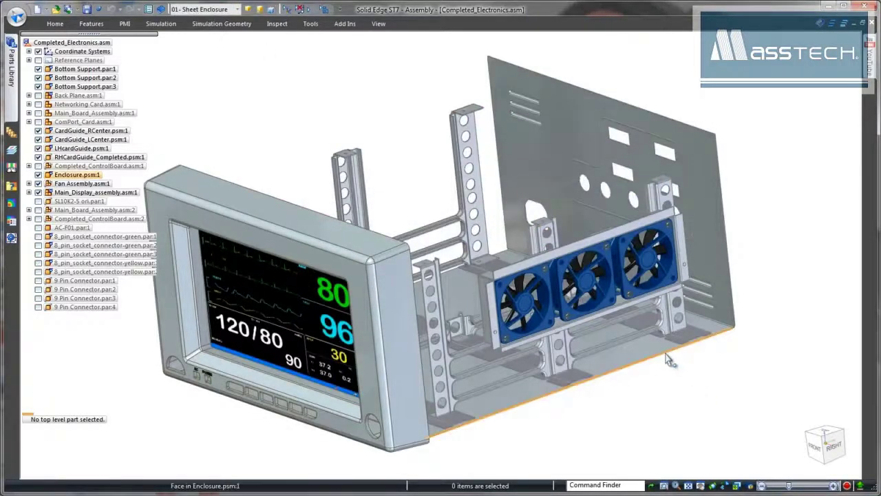
click(666, 360)
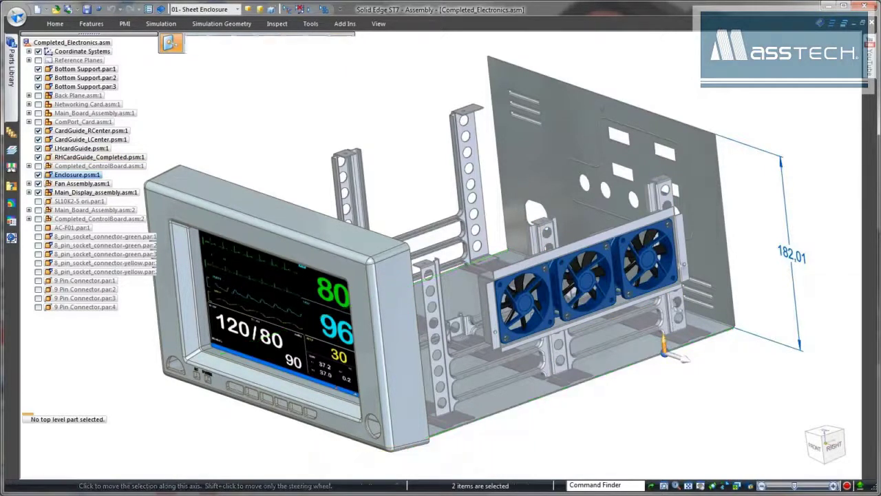
click(666, 347)
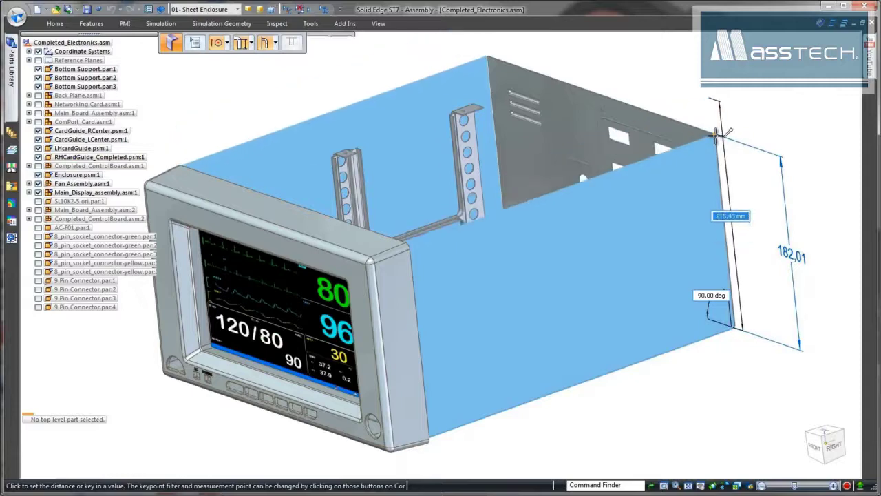
click(717, 137)
Step: Open the enclosure for in-place editing and close one rear bottom corner between the side flange and rear panel with the Closed treatment
click(727, 330)
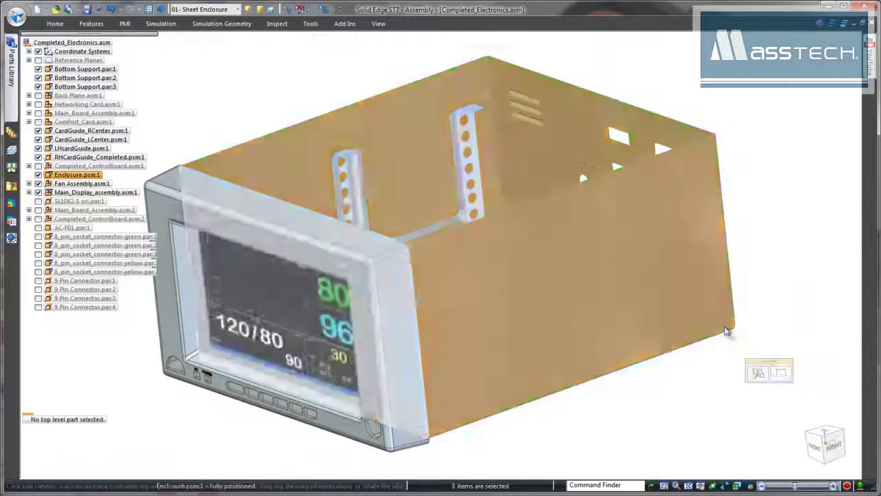
click(781, 373)
middle_drag(769, 397, 446, 268)
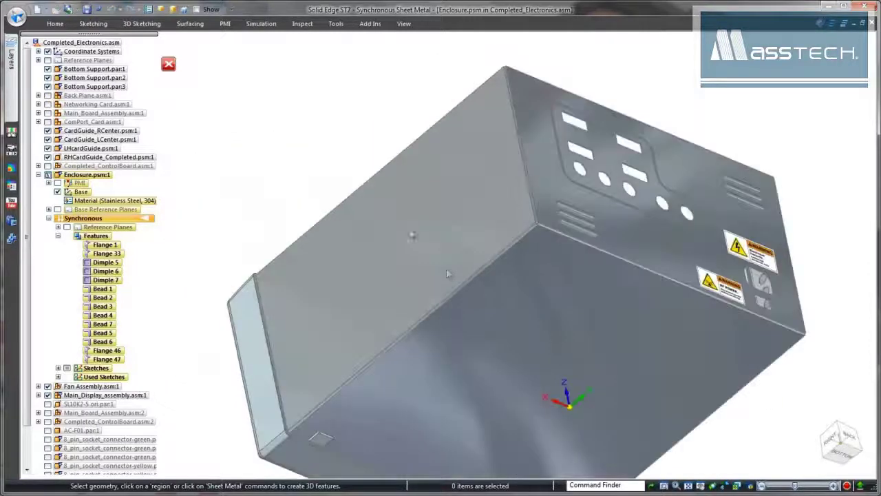
scroll(367, 157, up, 3)
right_click(367, 158)
click(386, 175)
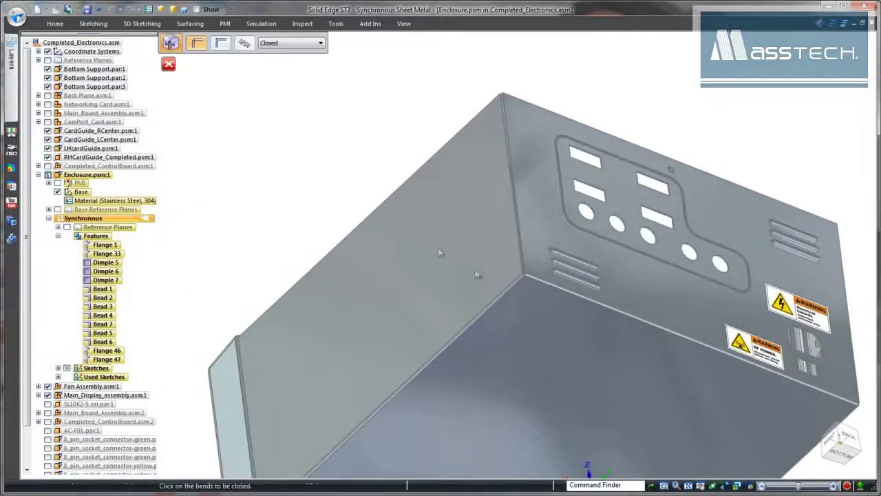
click(525, 282)
click(321, 43)
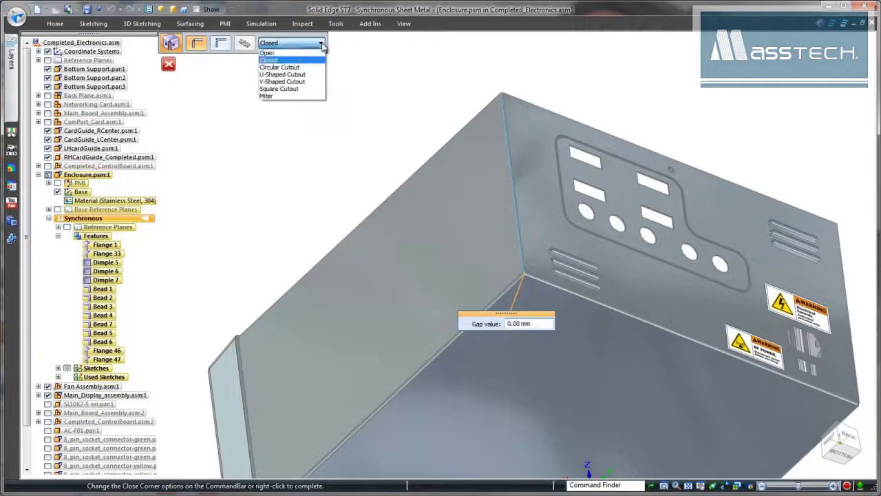
click(317, 61)
right_click(377, 136)
Step: Close the opposite rear bottom corner of the enclosure with the same Closed treatment
middle_drag(377, 135, 495, 210)
click(548, 237)
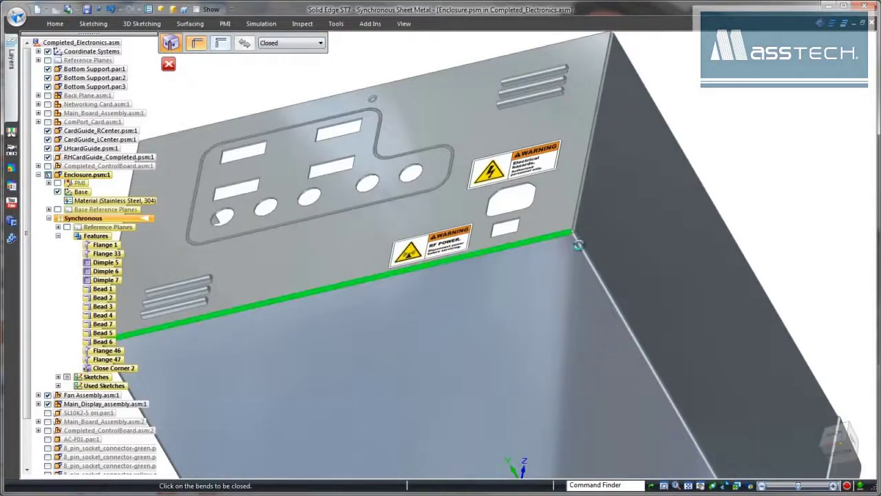
right_click(749, 188)
Step: Sketch a rectangle on the enclosure's fan-side wall, starting on its top edge and ending just above its bottom edge
key(ctrl+f)
middle_drag(748, 187, 354, 403)
right_click(355, 403)
click(372, 427)
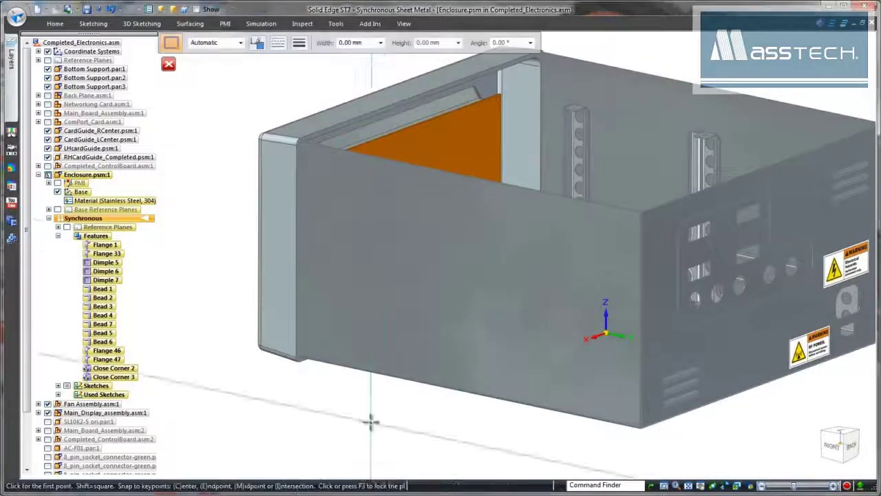
click(349, 148)
click(587, 401)
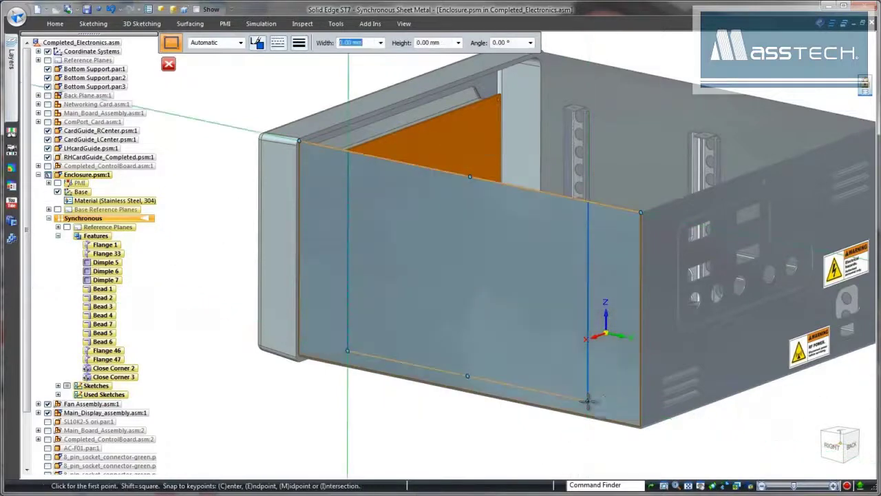
key(Escape)
Step: Cut the sketched rectangular region out of the fan-side wall
click(458, 341)
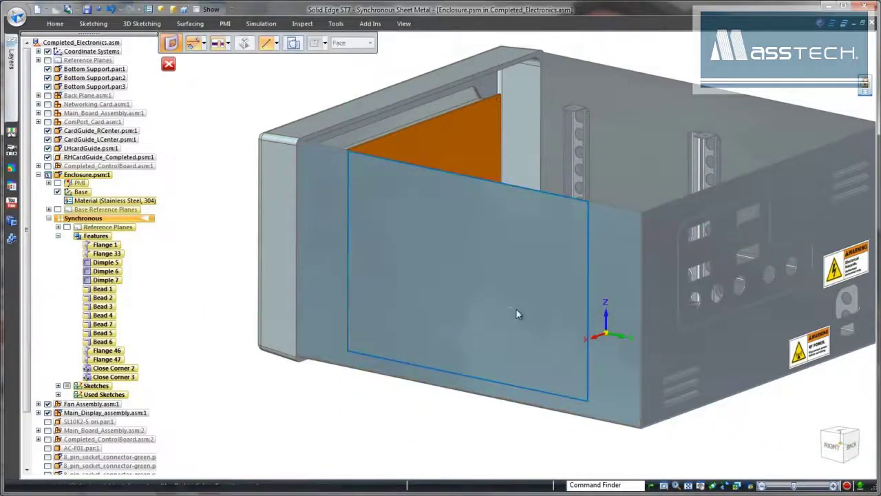
click(516, 308)
right_click(516, 309)
Step: Make the cutout's vertical edge face nearest the display coplanar with the adjacent end face of the fan assembly
middle_drag(399, 421, 314, 415)
scroll(330, 417, up, 4)
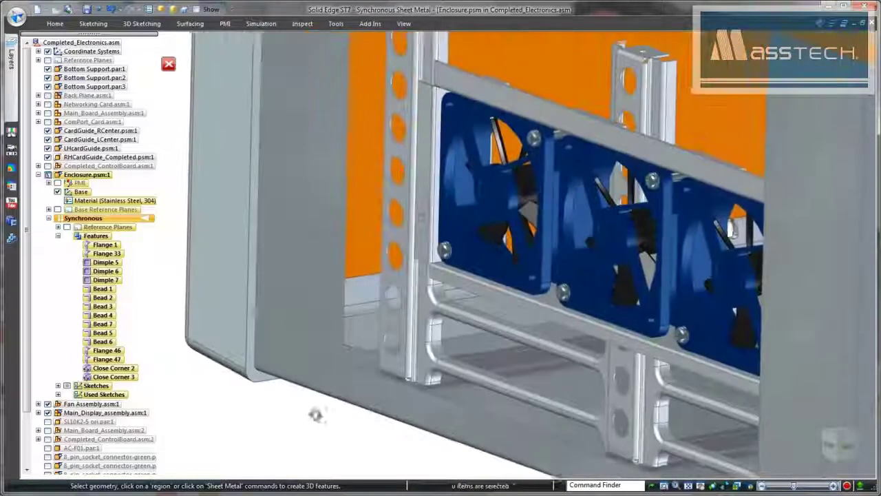
click(342, 358)
right_click(291, 413)
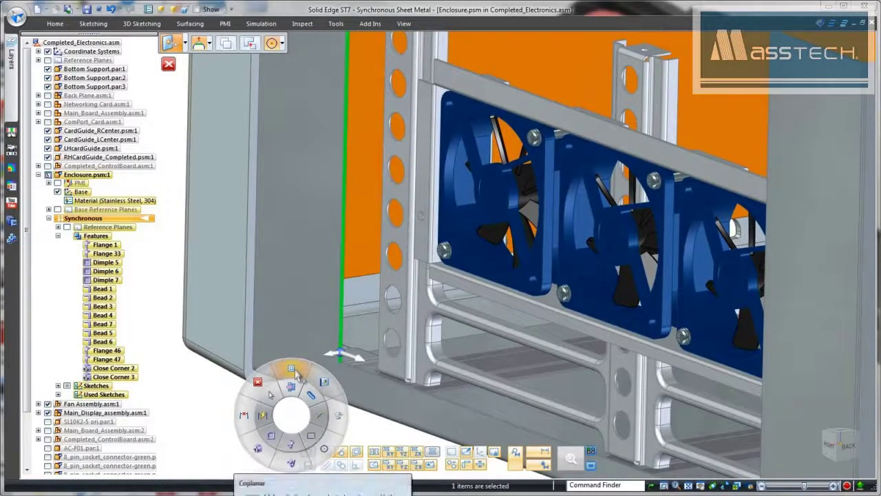
click(292, 369)
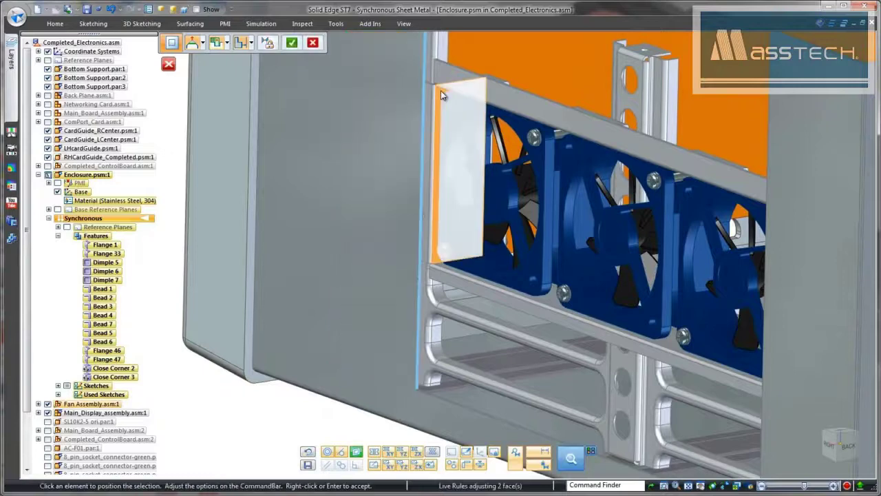
right_click(305, 415)
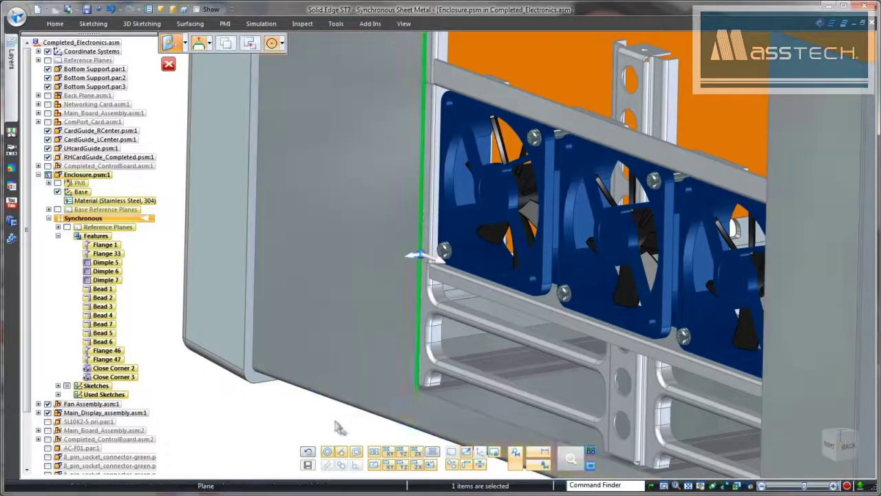
Step: Make the cutout's bottom edge face coplanar with the bottom face of the fan assembly
click(440, 400)
right_click(324, 427)
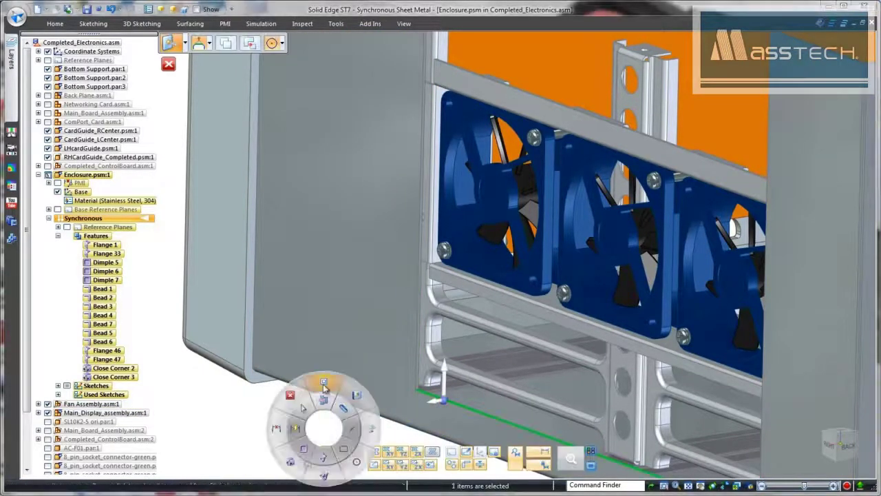
click(323, 383)
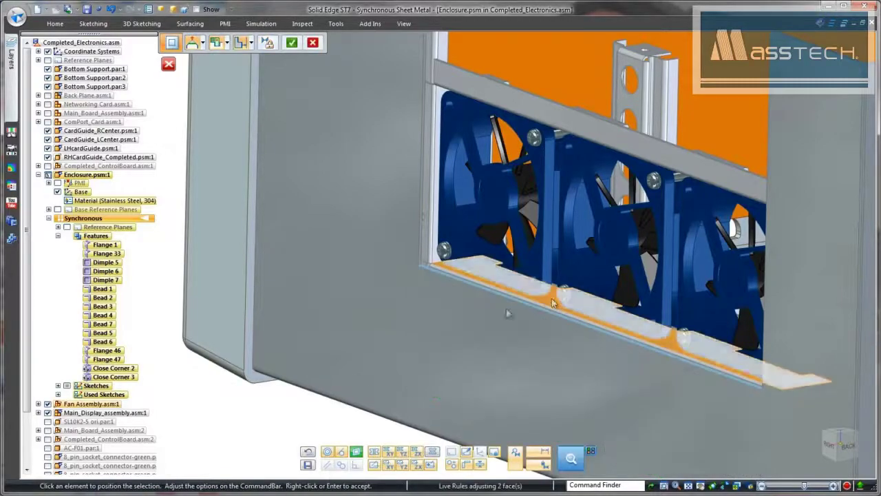
right_click(297, 418)
Step: Move the cutout's rear vertical edge face to line up with the rear end of the fan assembly
key(ctrl+r)
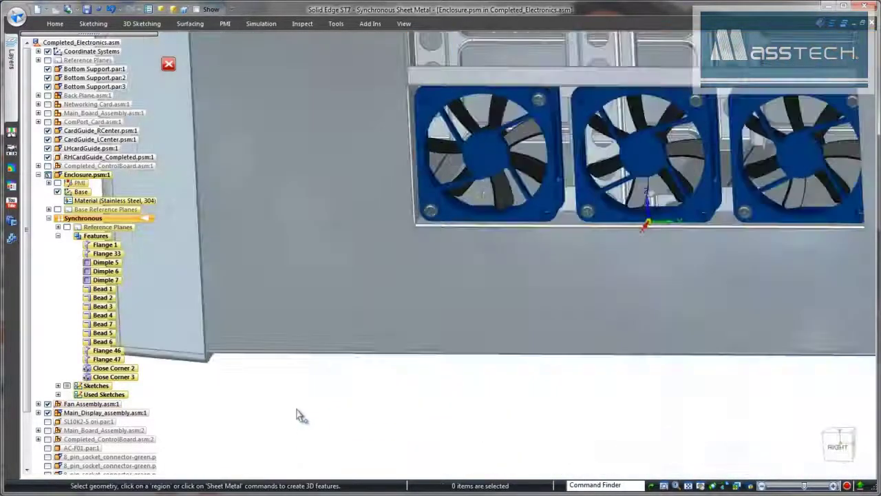
key(ctrl+i)
click(590, 199)
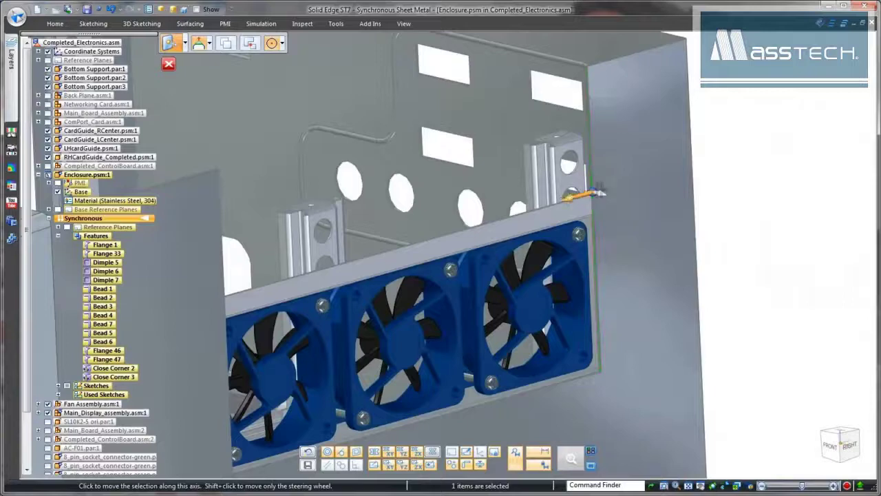
click(600, 193)
click(603, 211)
click(758, 239)
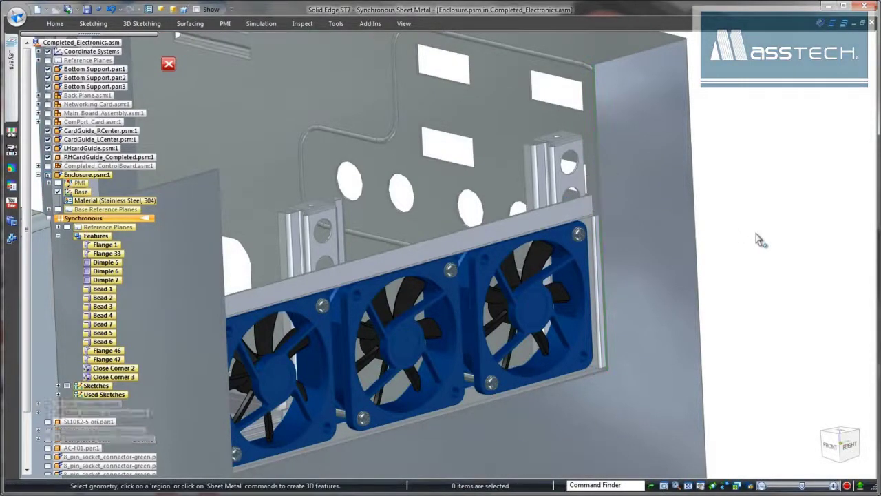
Step: Add a partial-width flange at 90° to the top edge of the enclosure's side wall
scroll(757, 239, down, 8)
middle_drag(758, 239, 740, 250)
scroll(644, 192, up, 8)
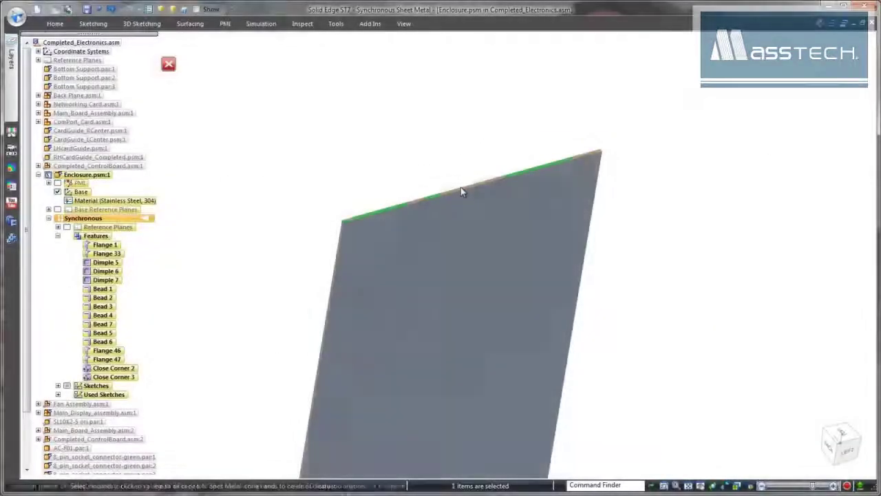
click(464, 169)
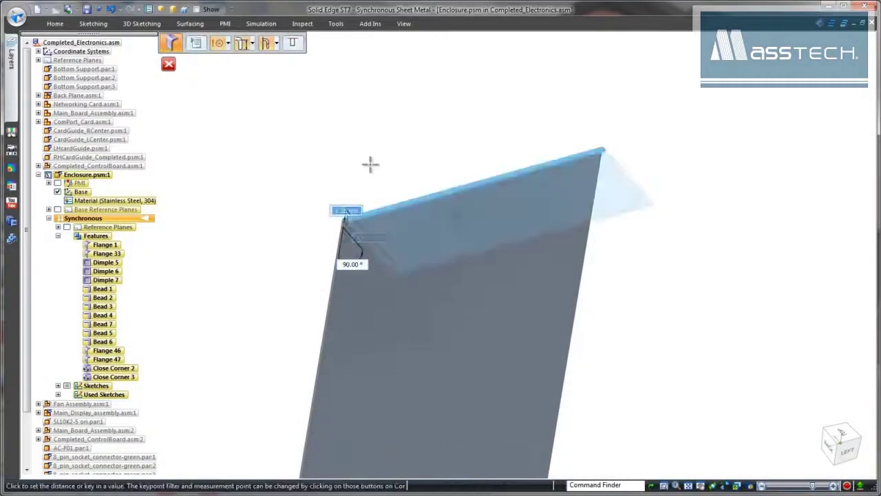
click(276, 43)
click(292, 59)
click(293, 43)
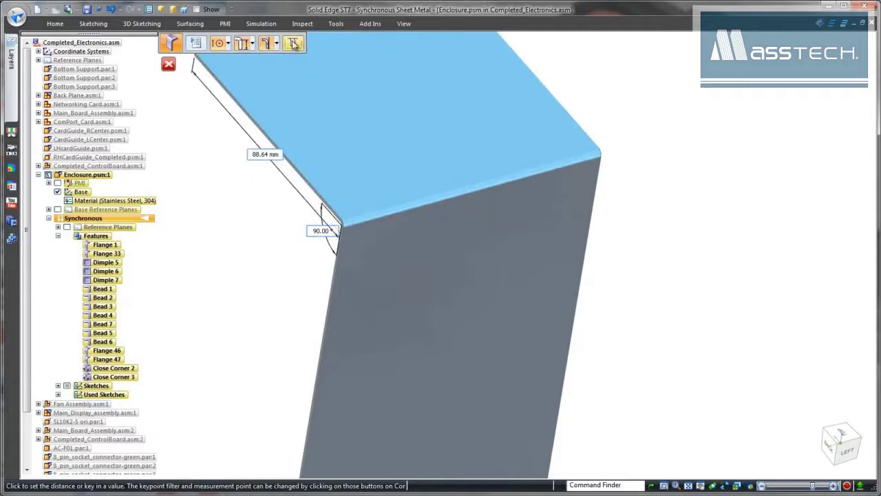
key(Return)
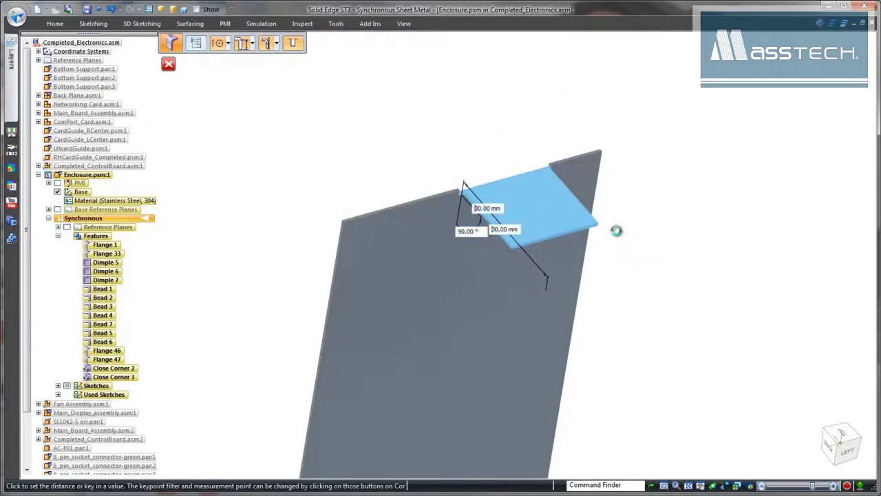
Step: Dimension the new flange tab's width along the wall's top edge and set it to 30 mm
scroll(687, 206, up, 3)
right_drag(704, 206, 682, 185)
click(673, 204)
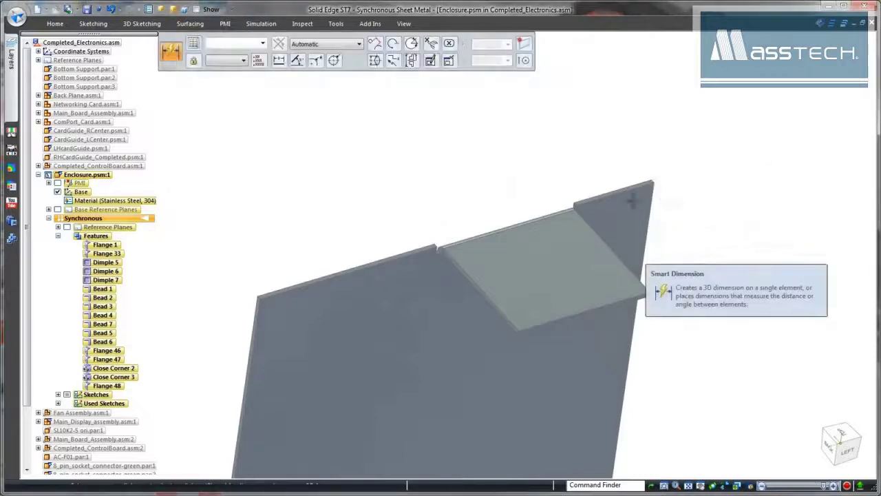
click(509, 227)
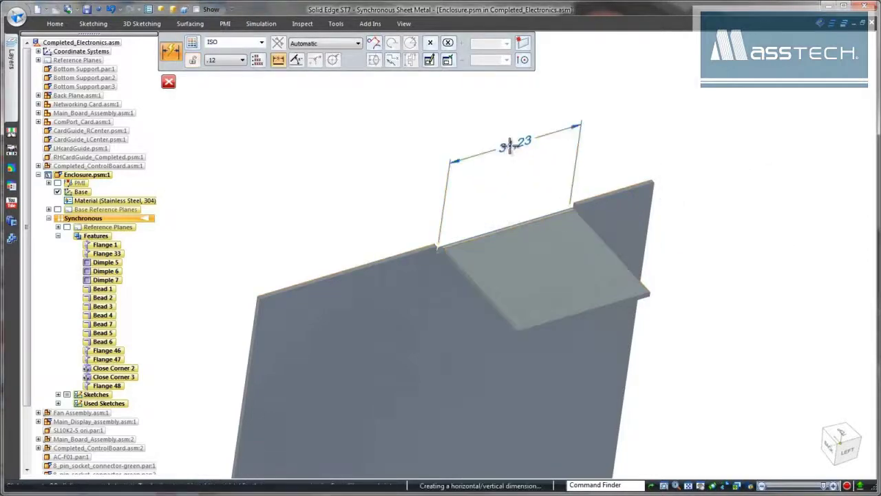
click(514, 143)
text(30.00)
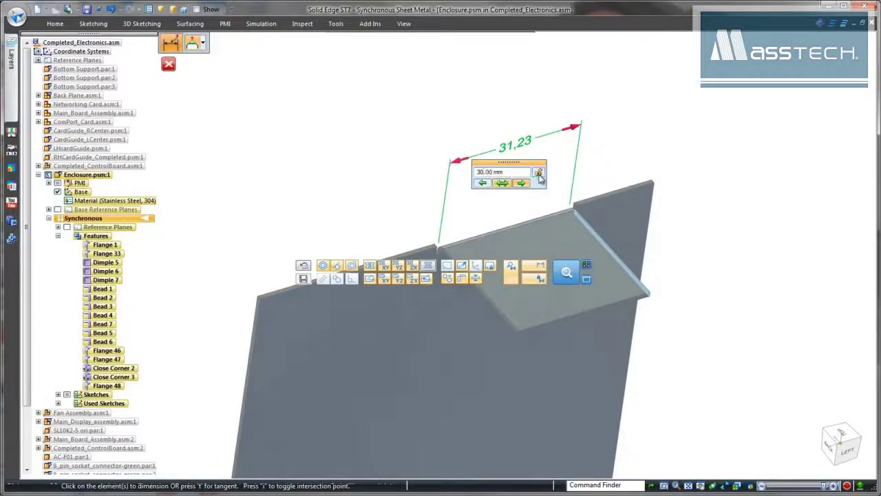
key(Return)
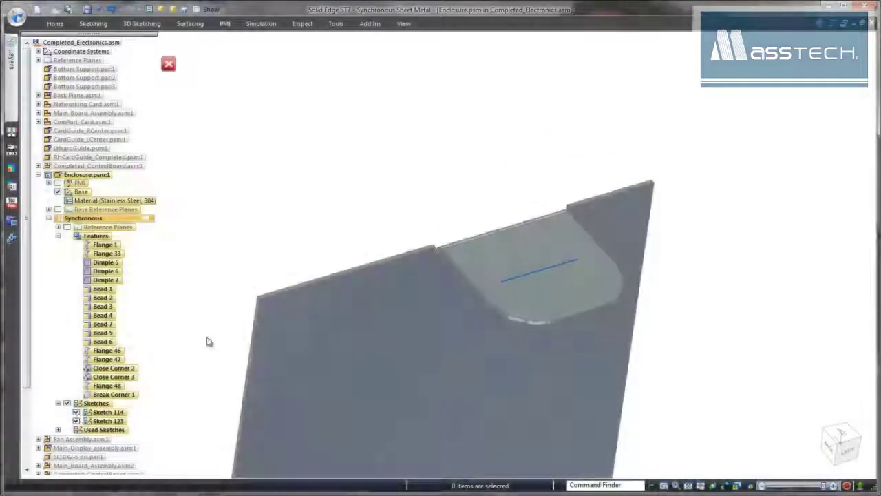
Step: Cut a slot through the rounded flange tab along its sketched line
right_click(337, 165)
click(351, 147)
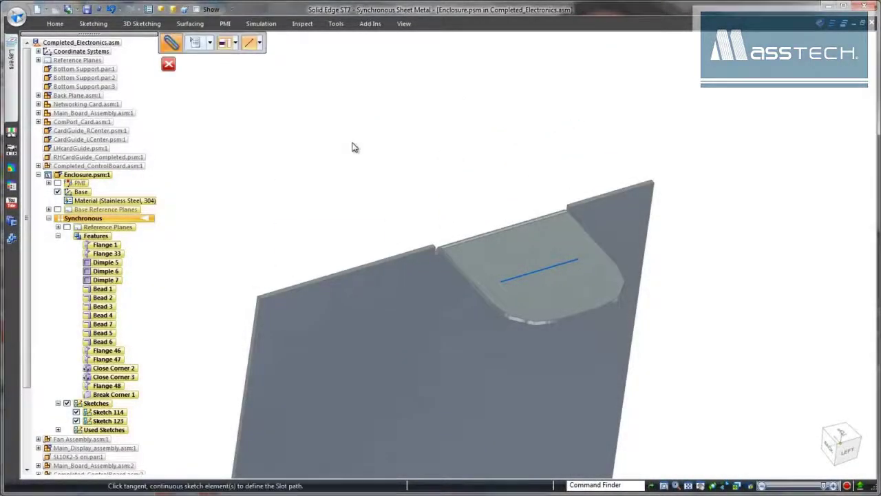
click(544, 272)
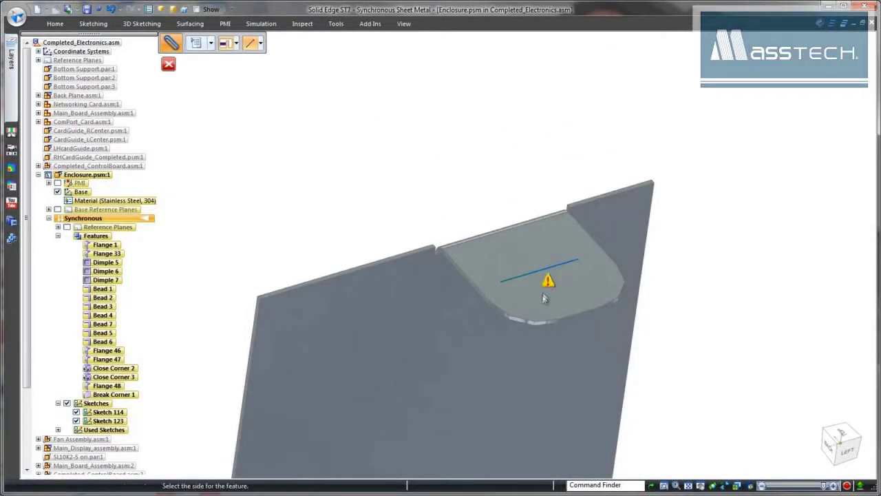
right_click(541, 311)
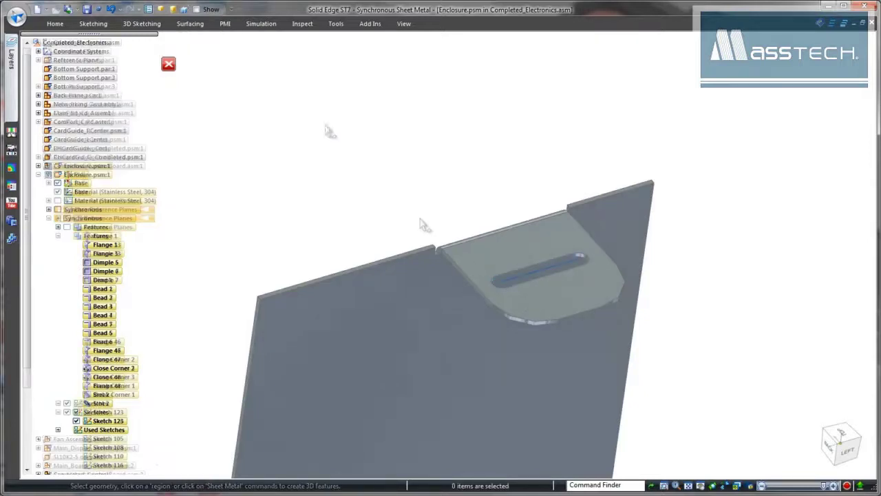
Step: Place a hole on the flange tab at the middle of the slot
right_click(329, 130)
click(362, 94)
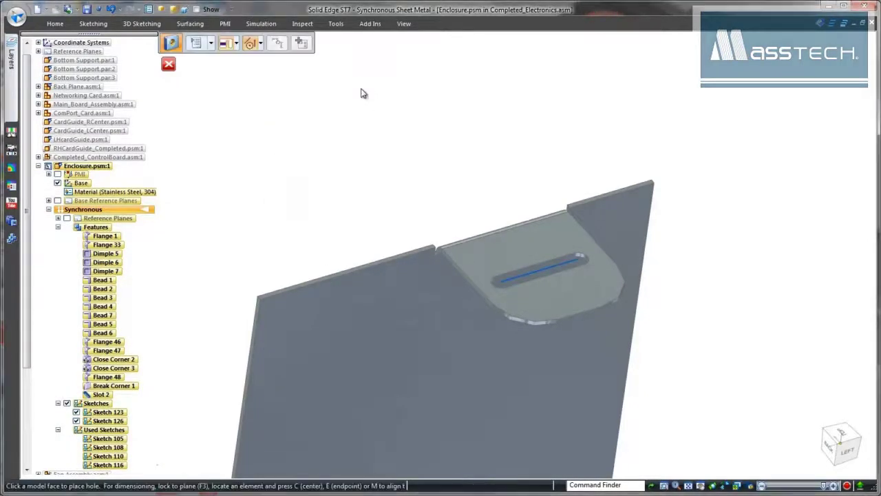
click(541, 270)
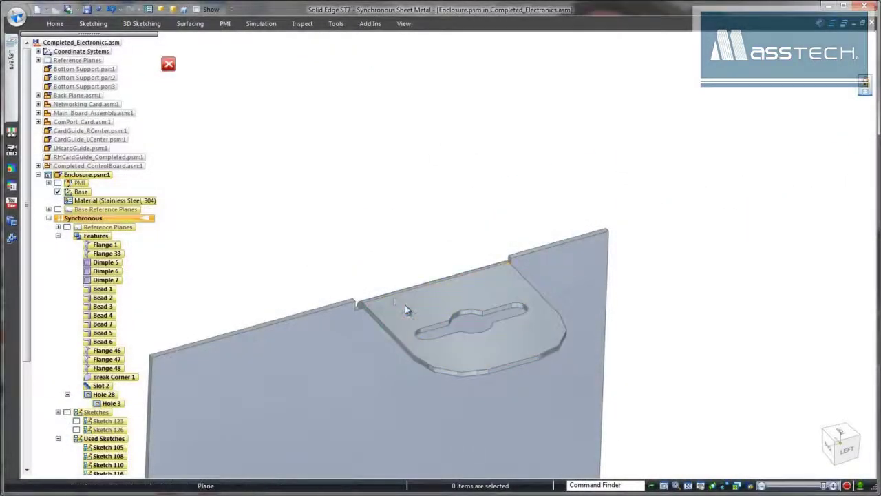
Step: Move the top face of the slotted flange tab by 0.5 mm
click(405, 305)
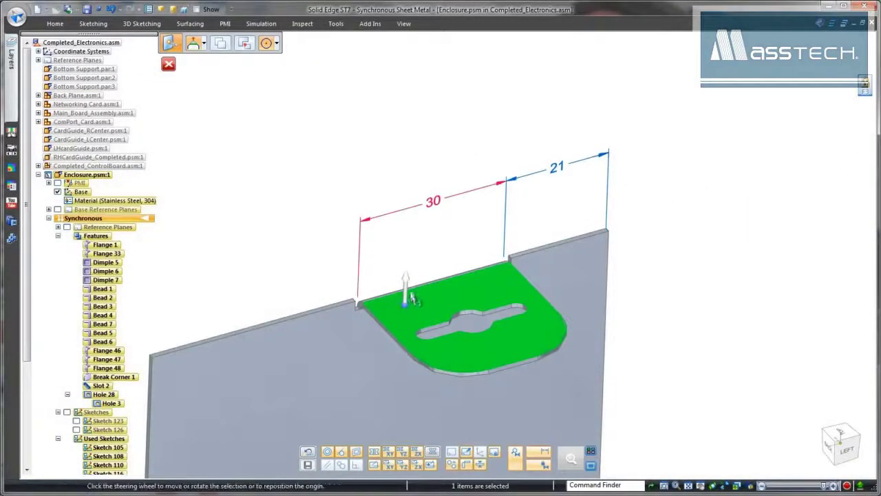
click(406, 279)
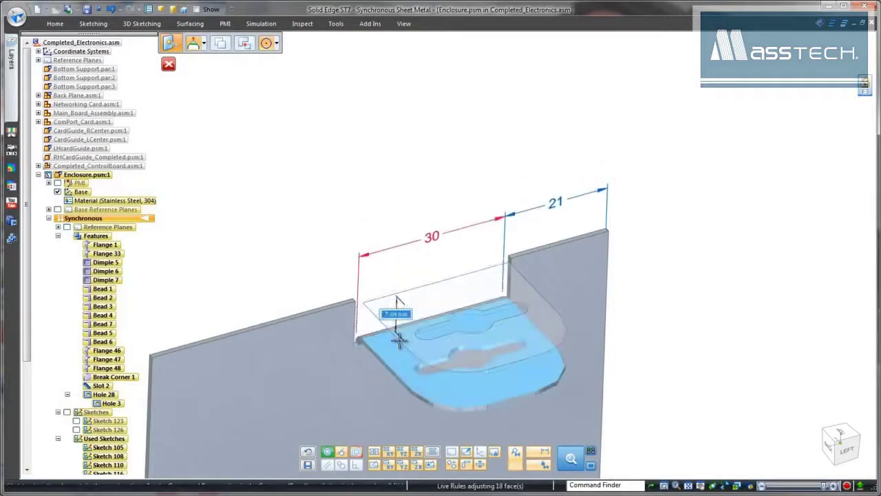
text(.5)
key(Return)
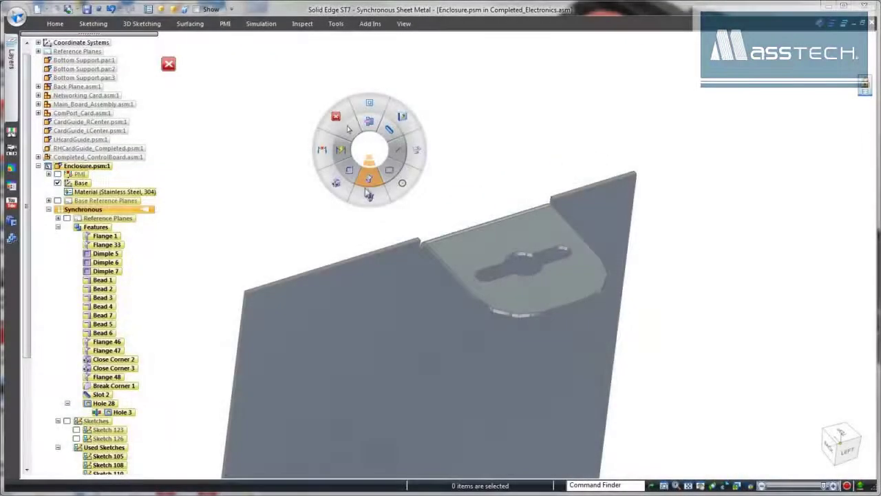
Step: Add gussets along the bend of the slotted tab, using the Fit pattern with a count of 2
click(369, 199)
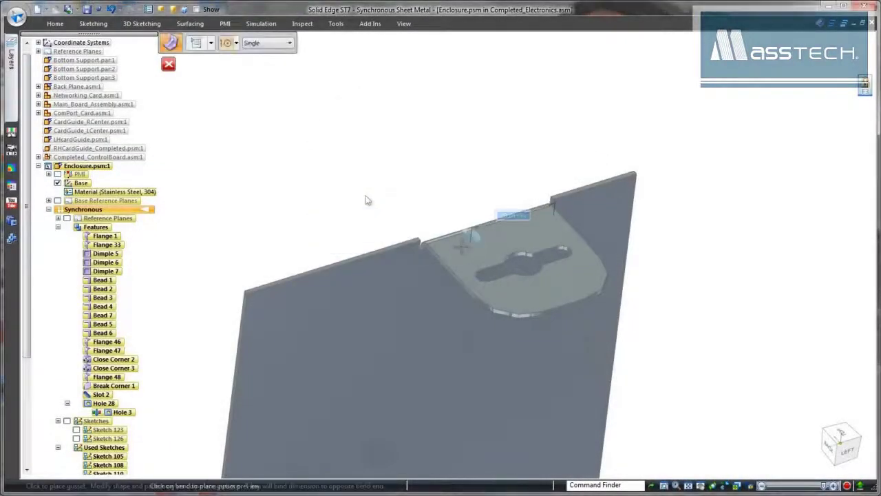
click(289, 43)
click(256, 62)
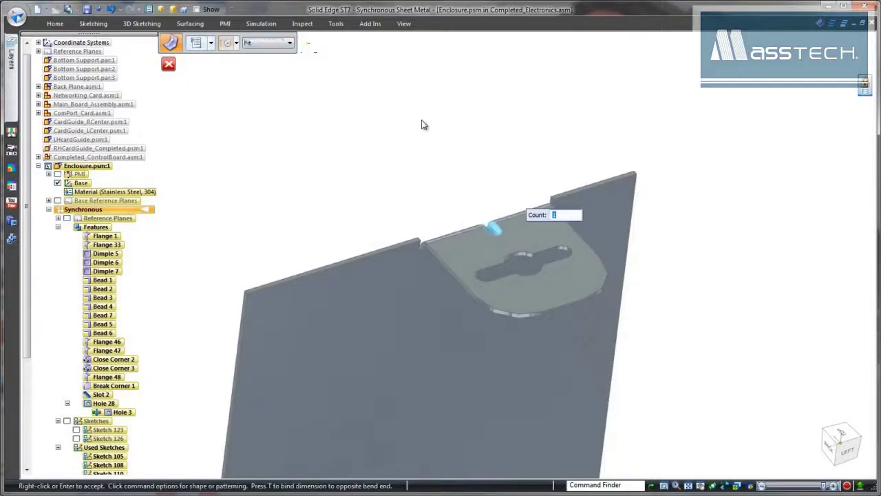
text(2)
key(Return)
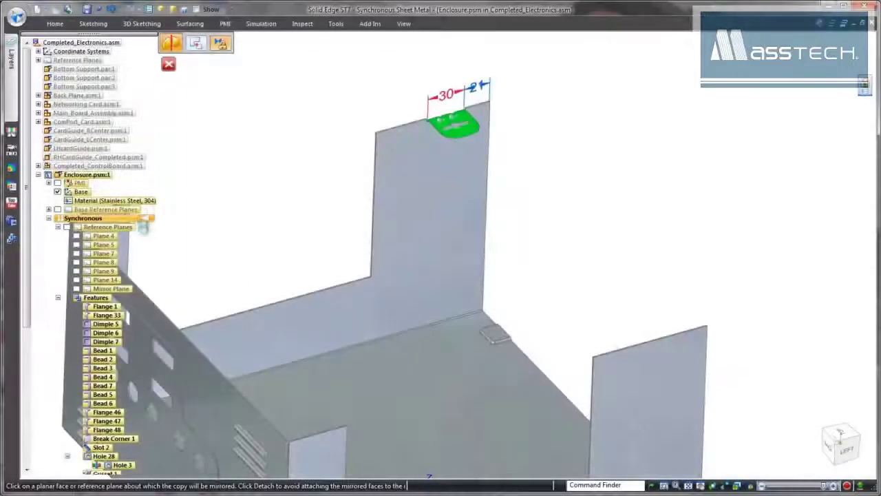
Step: Mirror the slotted tab and its features onto the opposite side wall and return from the enclosure to the assembly
click(232, 230)
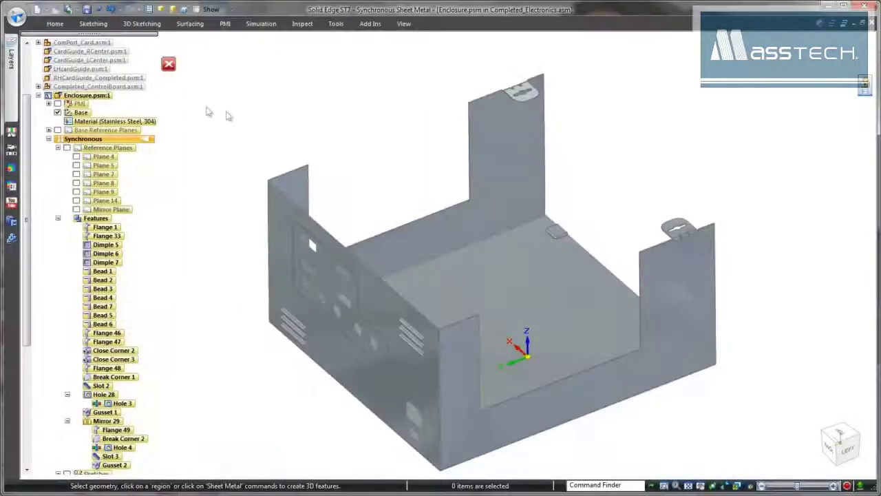
click(169, 65)
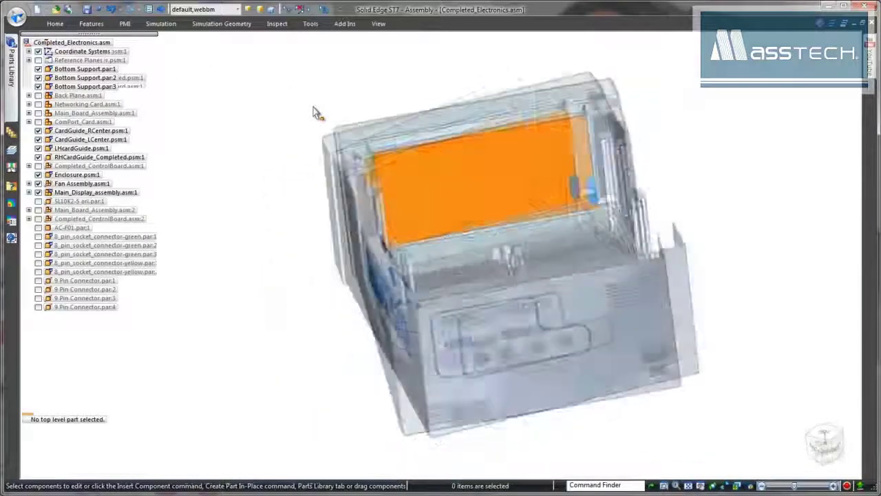
Step: Start a new in-place part from the ISO Sheet Metal.psm template, positioned by graphic input, with Stainless Steel, 304 as material
scroll(320, 118, up, 5)
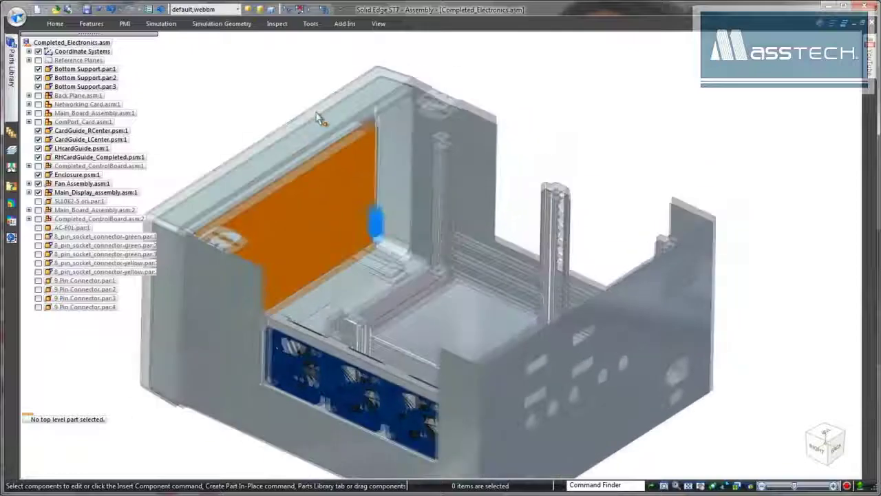
scroll(593, 125, up, 4)
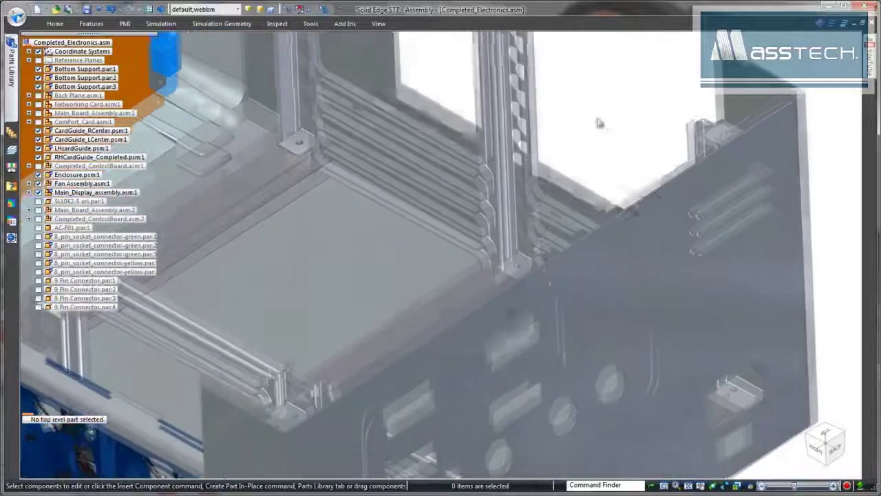
right_drag(629, 68, 640, 47)
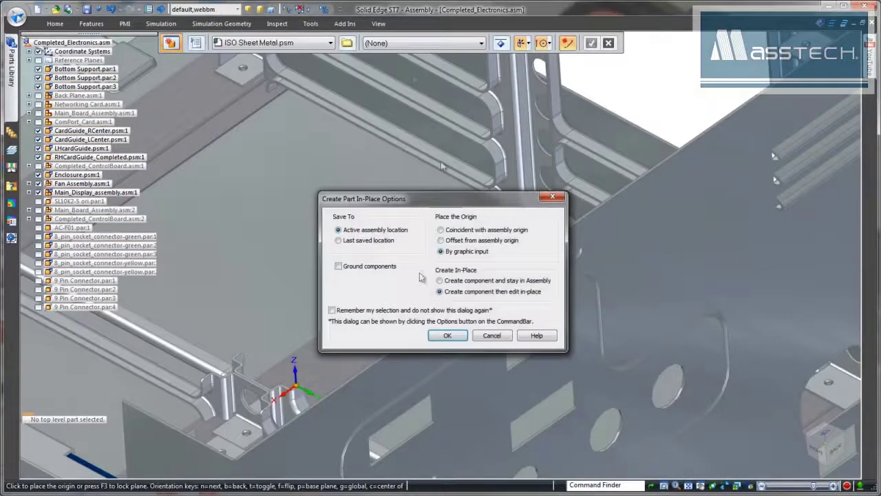
click(440, 337)
click(481, 43)
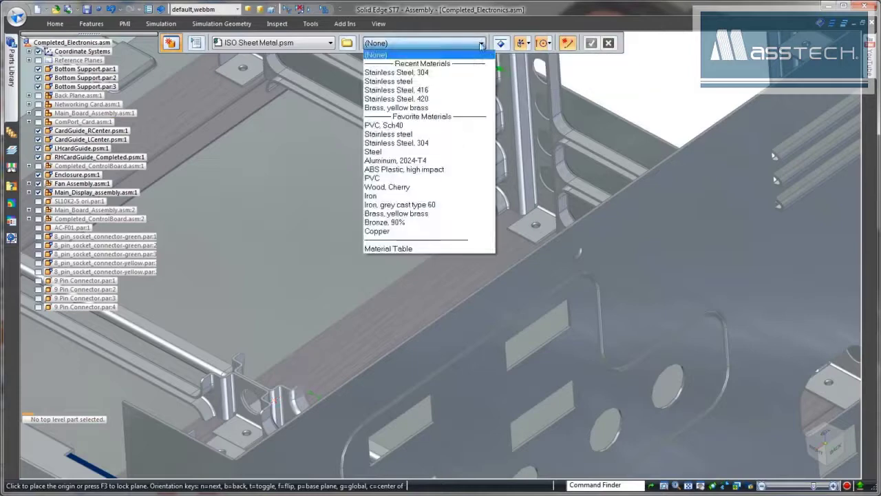
click(457, 73)
Step: Place the new part's origin at the midpoint of the enclosure's rear top edge and save the part as Lid
click(548, 43)
click(556, 121)
click(575, 221)
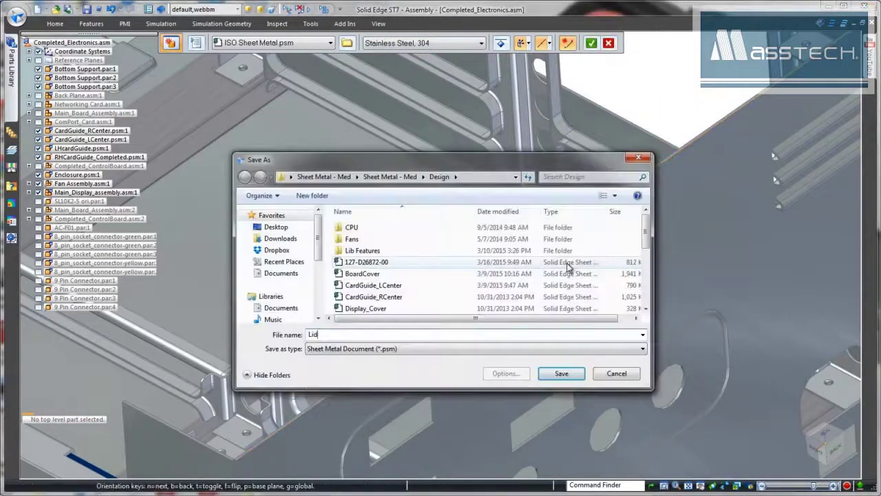
click(561, 373)
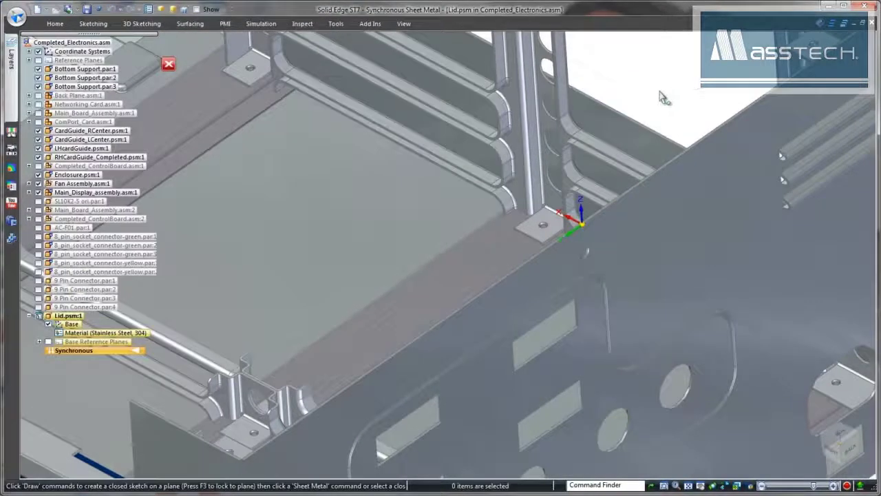
Step: Sketch a rectangle about 345 by 163 mm from the lid's origin to the enclosure's front top corner
right_click(659, 96)
click(678, 110)
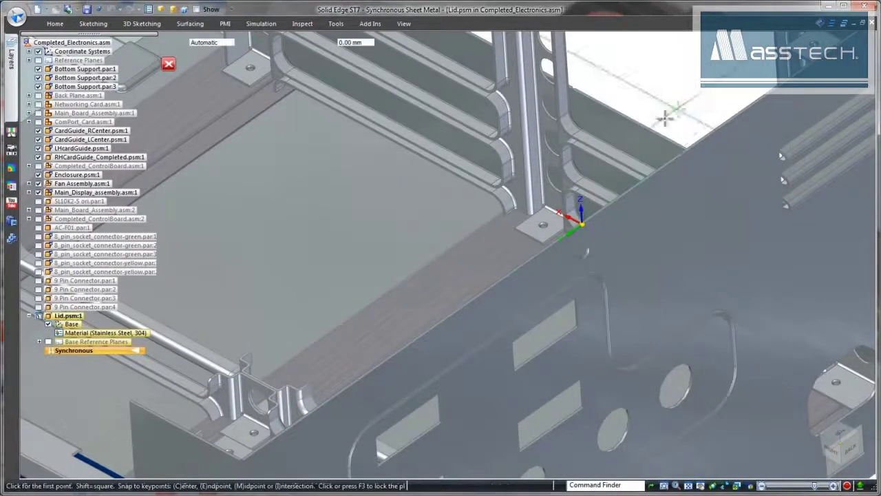
click(555, 215)
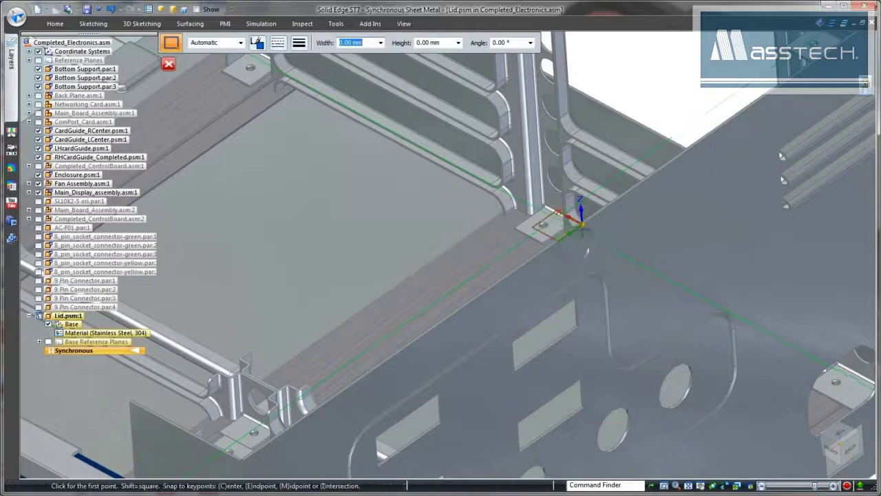
click(581, 225)
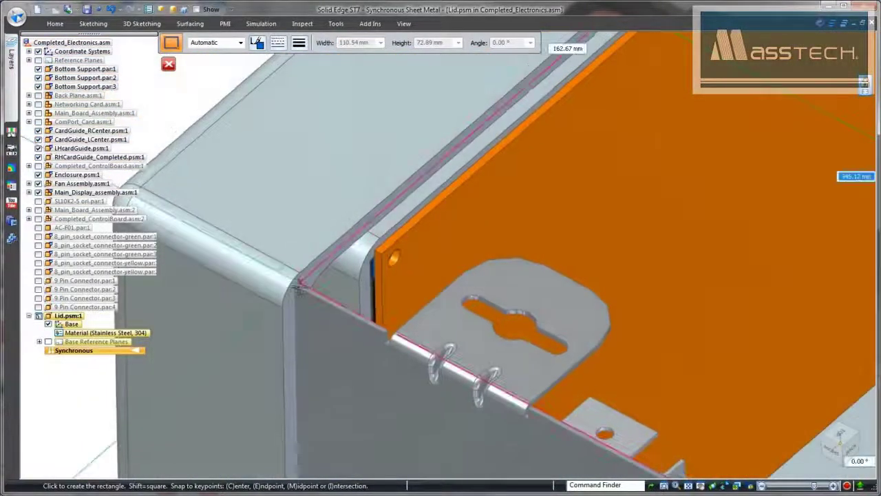
click(295, 284)
Step: Create a 2 mm thick base tab for the lid from the sketched rectangle
key(Escape)
click(344, 279)
click(345, 279)
text(2)
key(Return)
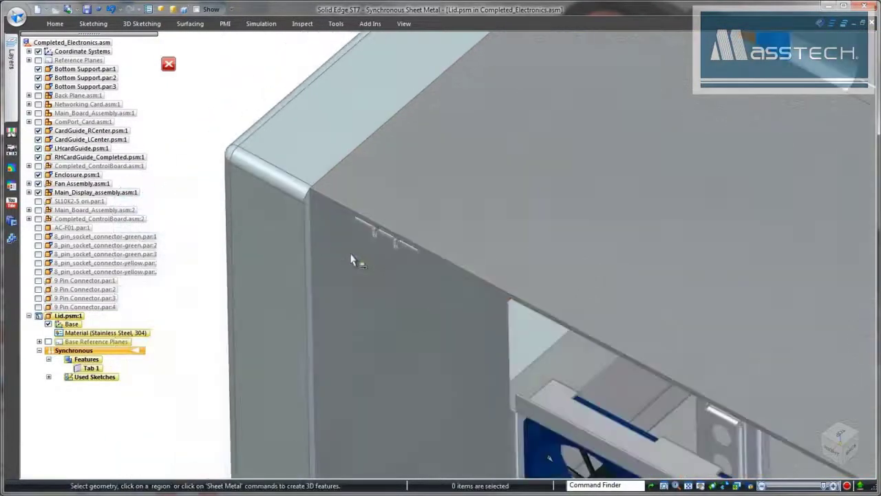
Step: Add a flange from the lid tab's outer side edge down over the fan side of the enclosure
click(563, 268)
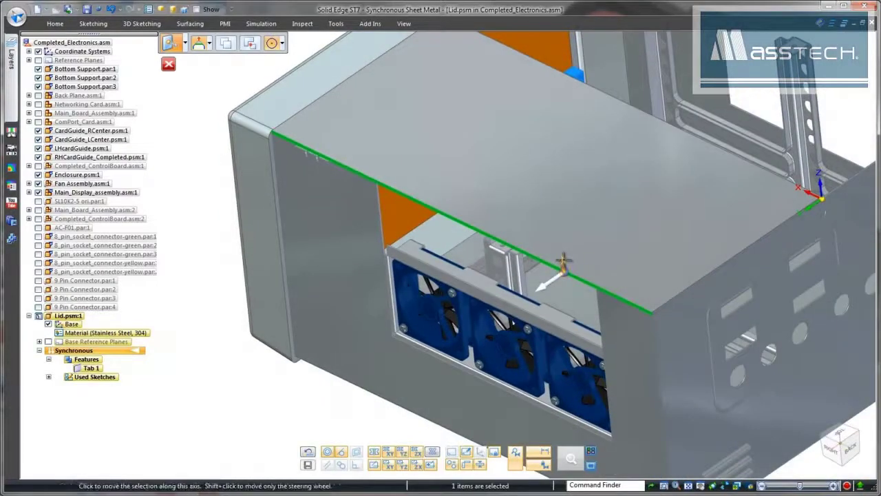
click(563, 263)
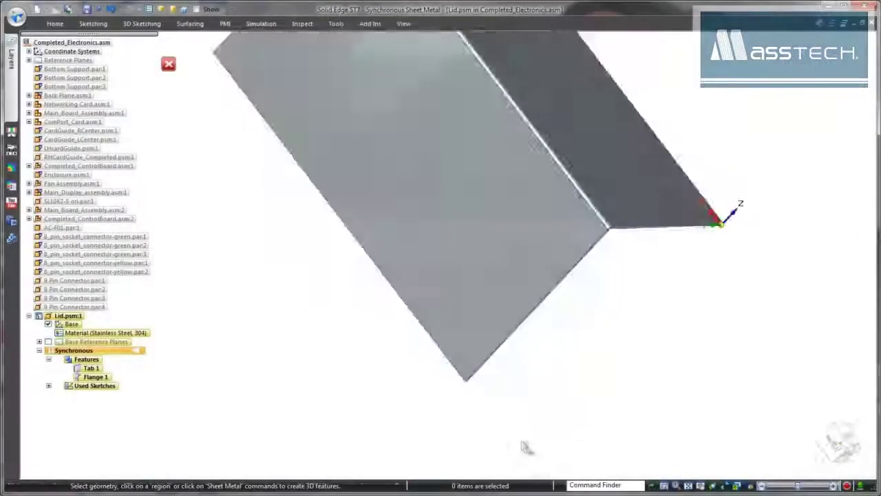
Step: Sketch a two-segment L-shaped line profile on the lid, starting at the corner beside the bend
middle_drag(525, 446, 627, 416)
scroll(624, 415, up, 4)
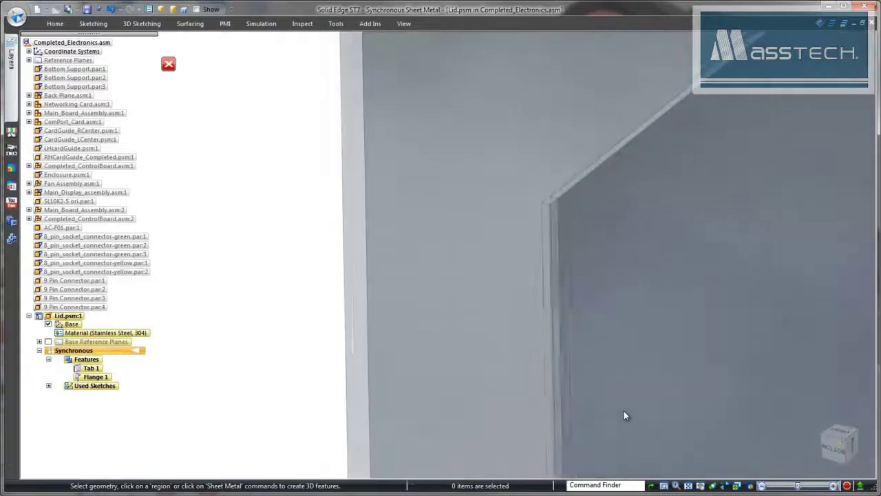
right_click(236, 270)
click(279, 256)
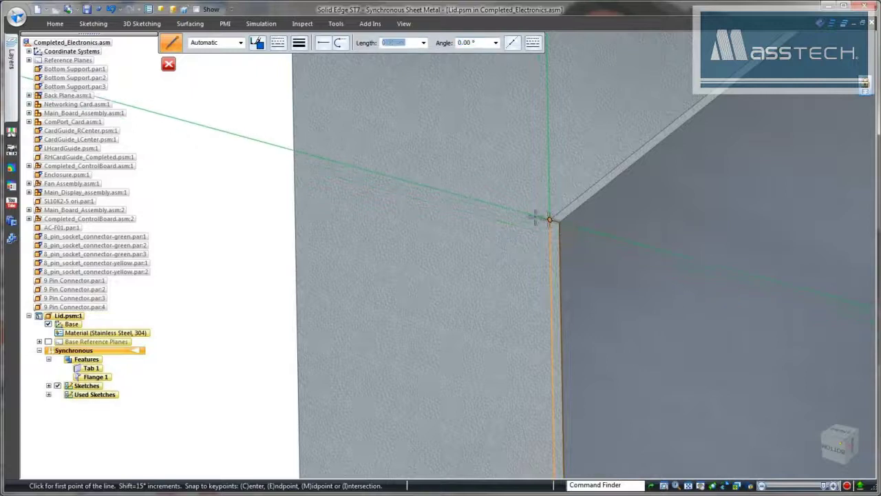
click(535, 216)
click(492, 146)
key(Escape)
Step: Create a contour flange from the L-shaped profile, sweeping it along the adjoining edge faces of the lid's top and side
right_click(252, 211)
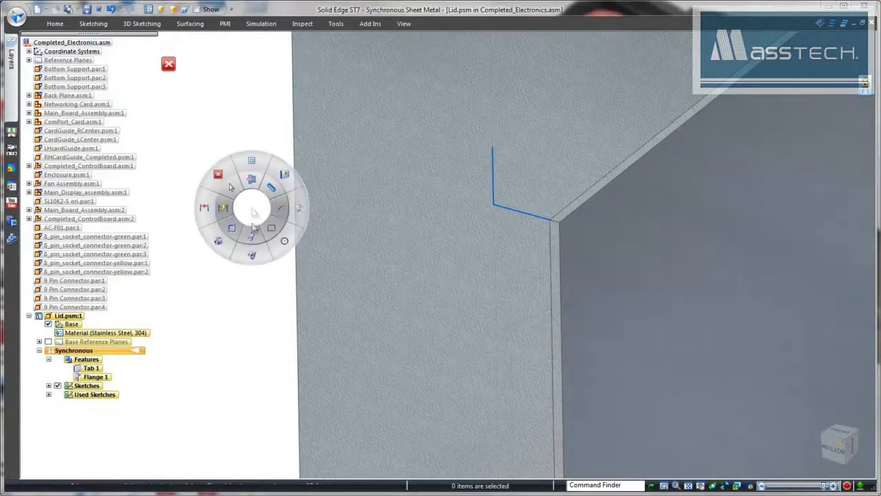
click(251, 237)
click(534, 221)
mouse_move(538, 203)
middle_down()
mouse_move(537, 194)
mouse_move(540, 202)
middle_up()
click(549, 228)
middle_drag(662, 178, 662, 156)
Step: Enable Close Corner for the contour flange's interior corners and accept the flange
click(197, 44)
click(361, 197)
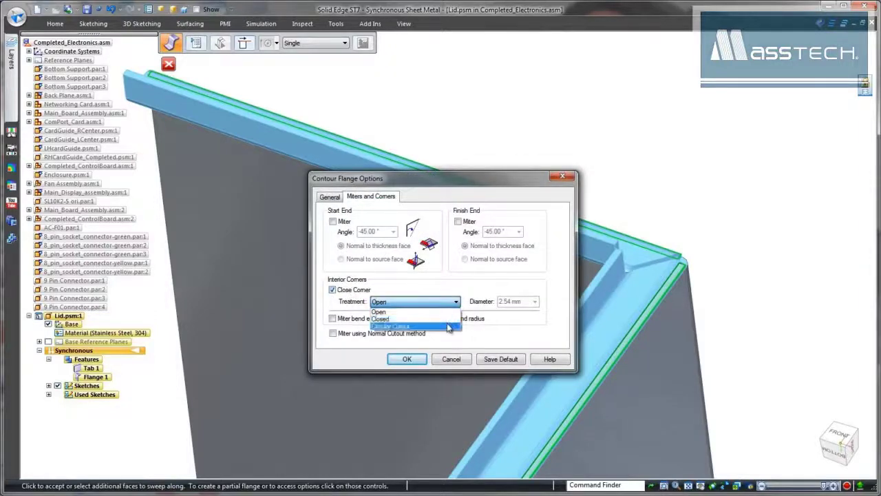
click(407, 359)
click(647, 181)
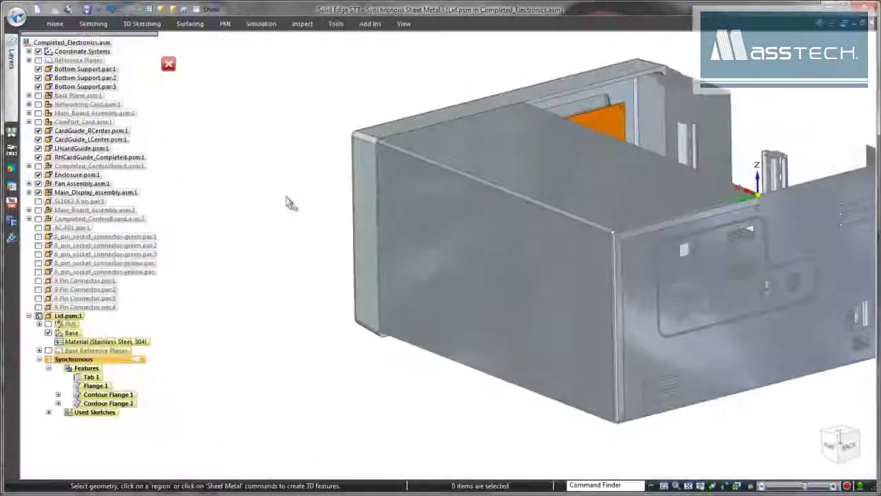
Step: Change the bend radius of the long bend between the lid's top and side flange
scroll(291, 203, up, 4)
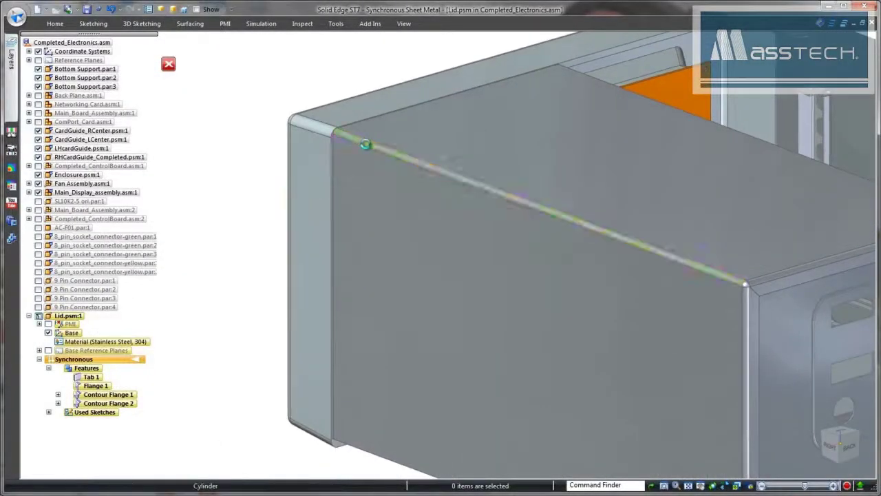
click(366, 145)
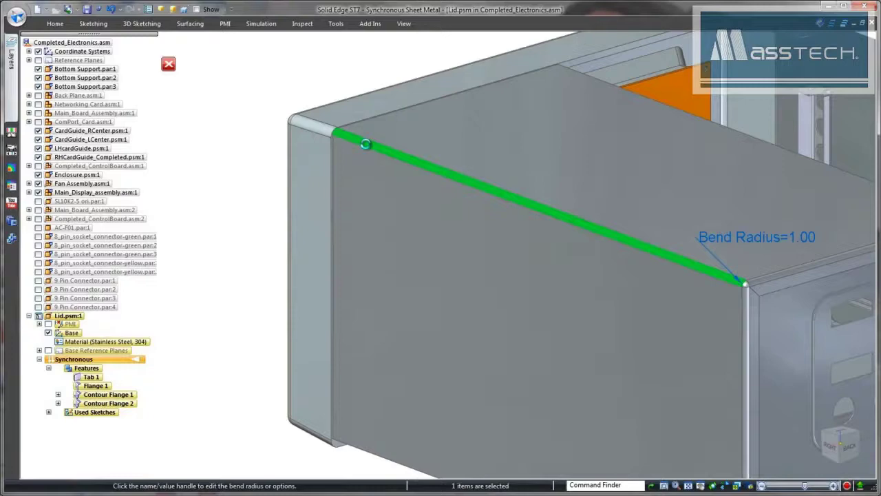
click(793, 238)
key(Escape)
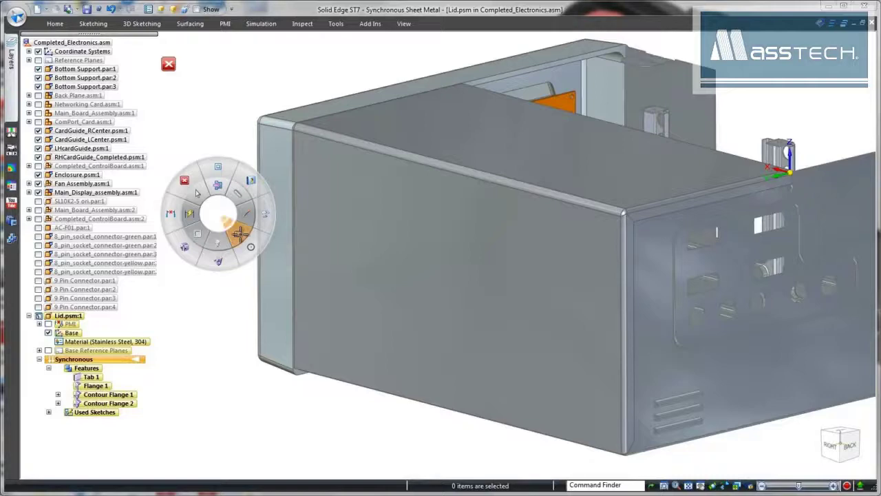
Step: Sketch a large rectangle on the outer face of the lid's side flange
click(238, 233)
drag(582, 406, 582, 405)
key(Escape)
Step: Place a small hole in the middle of the rectangle and fill the rectangle with a pattern of it
right_click(216, 237)
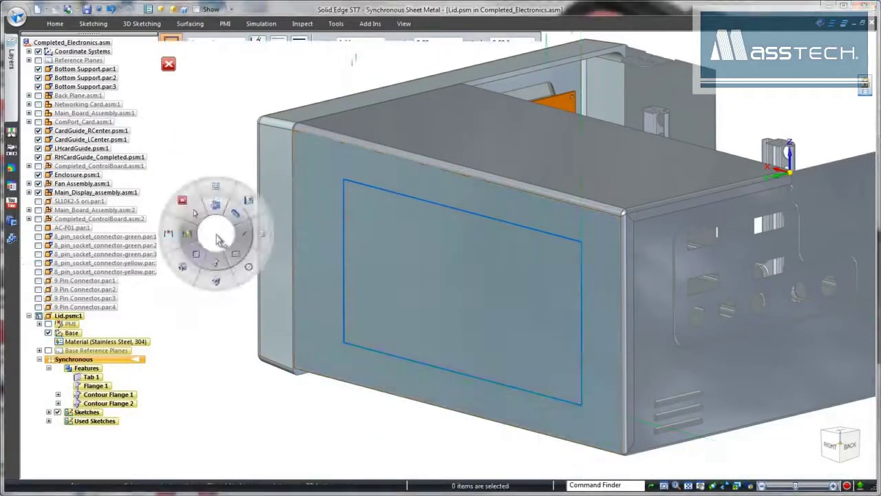
click(216, 188)
click(463, 294)
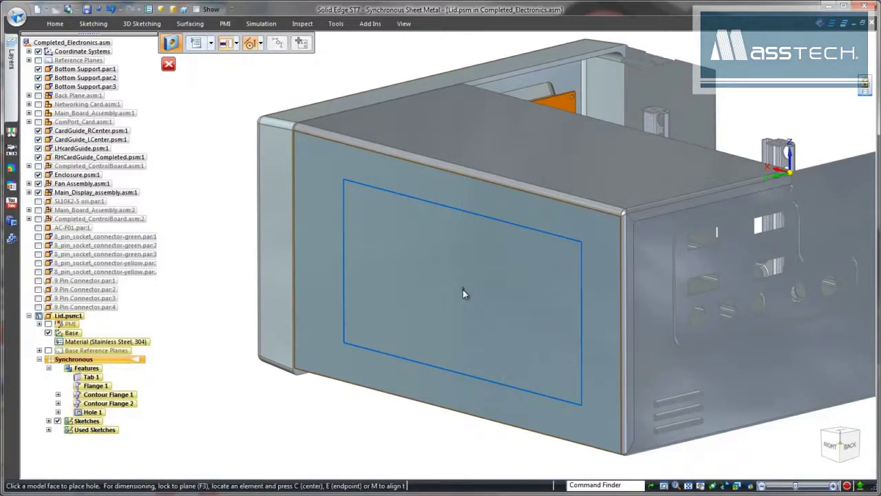
click(462, 289)
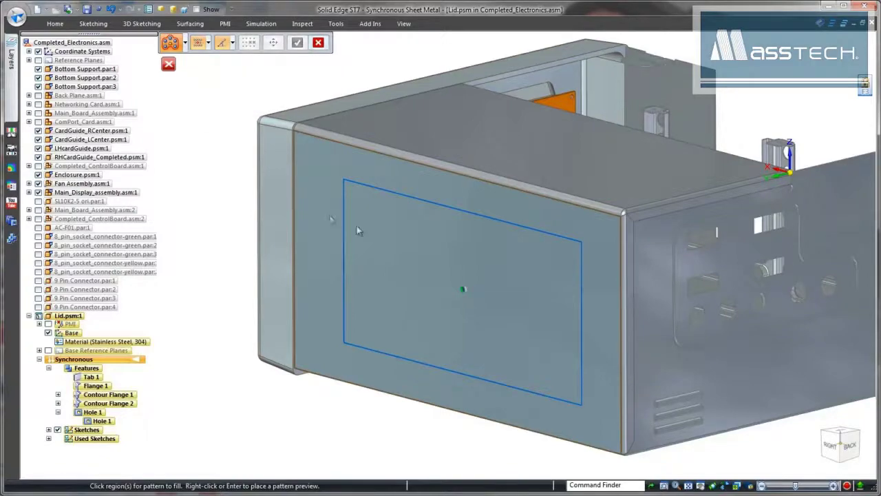
click(383, 228)
right_click(217, 232)
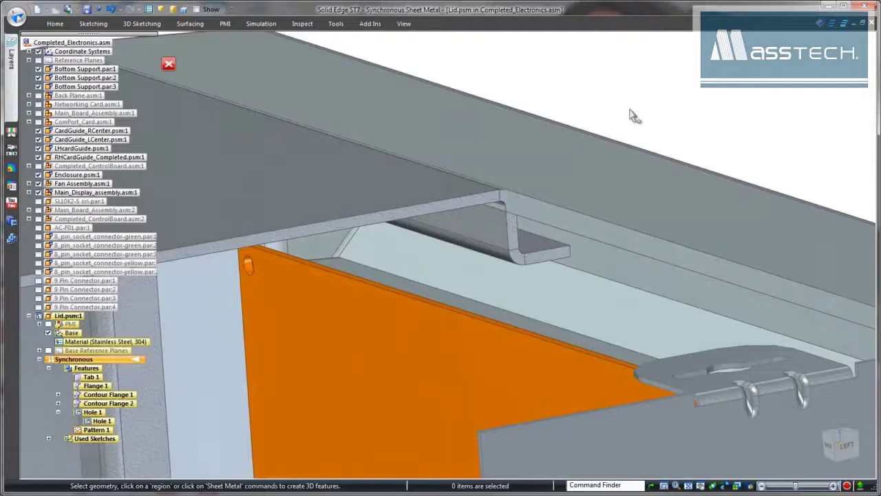
Step: Move the upright wall of the lid's front contour flange slightly inward, leaving a gap to the display cover
right_click(519, 238)
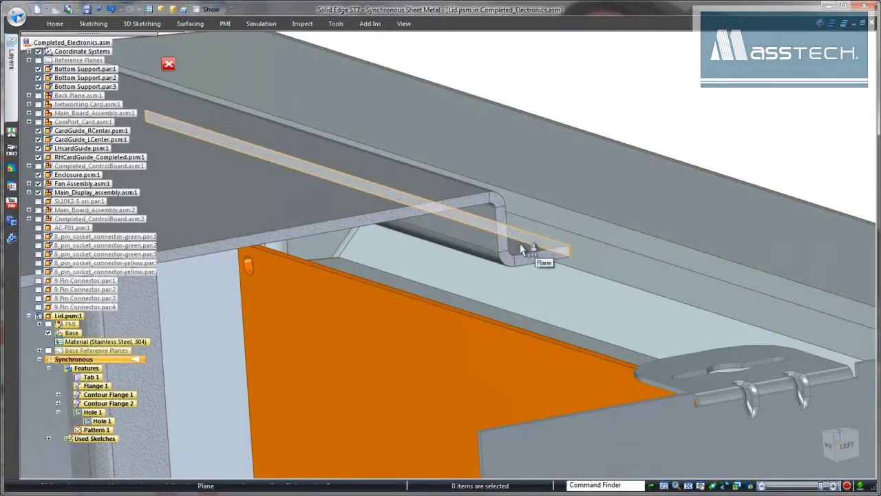
right_click(521, 250)
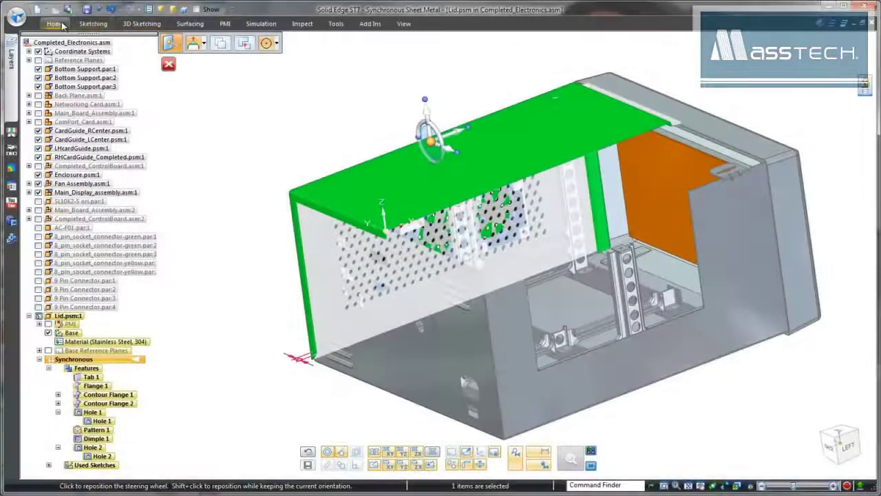
Step: Mirror the selected lid geometry about the lid's centre plane to create its other half
click(55, 25)
click(679, 45)
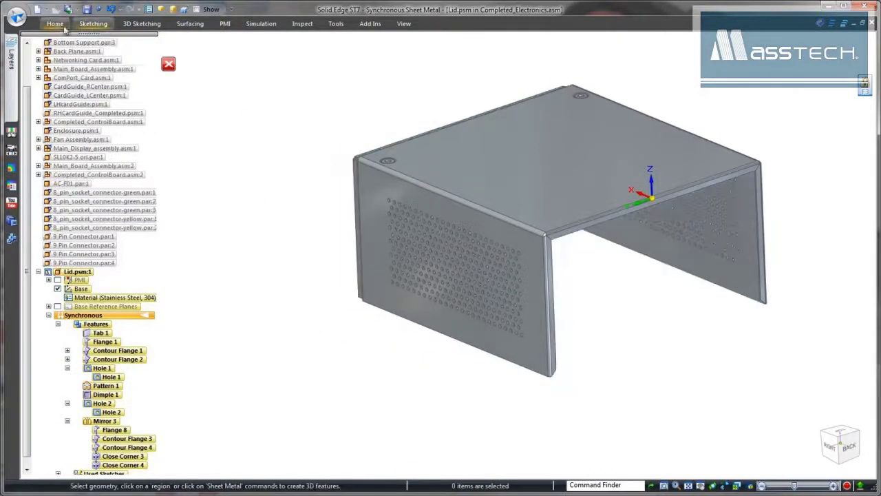
Step: Bring up the lid's bend table and examine the bend sequence with its radii and angles
click(55, 23)
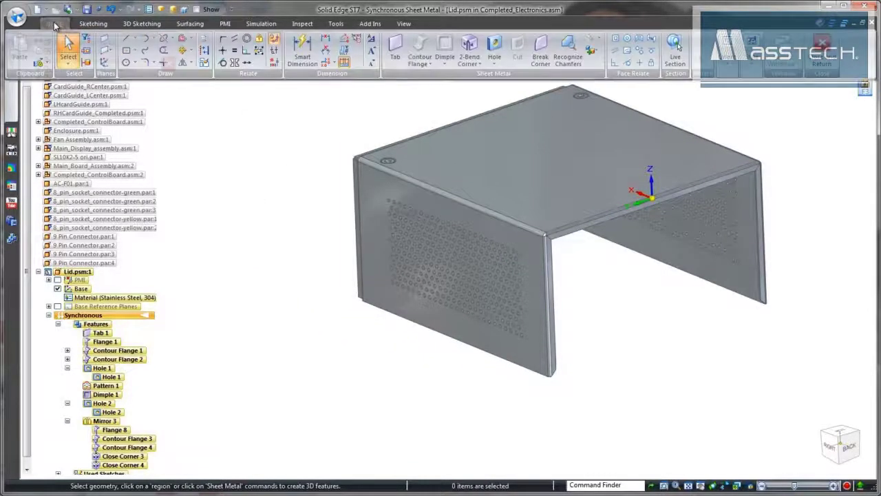
click(336, 24)
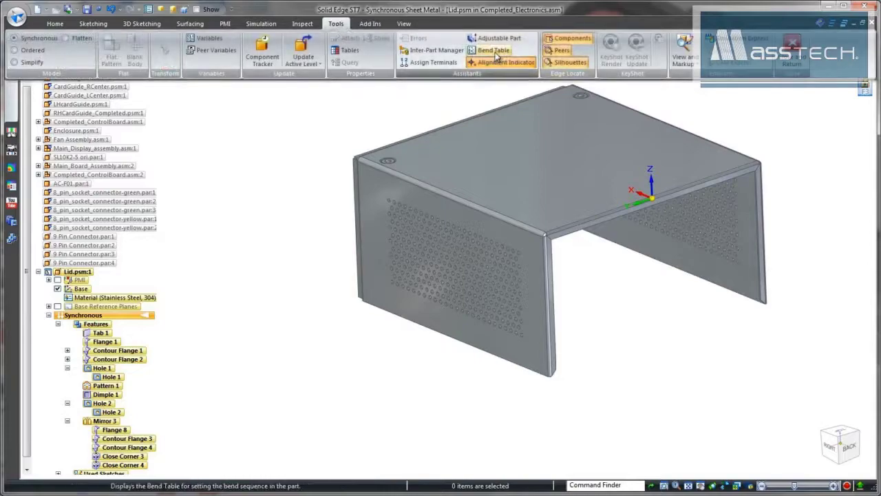
click(495, 53)
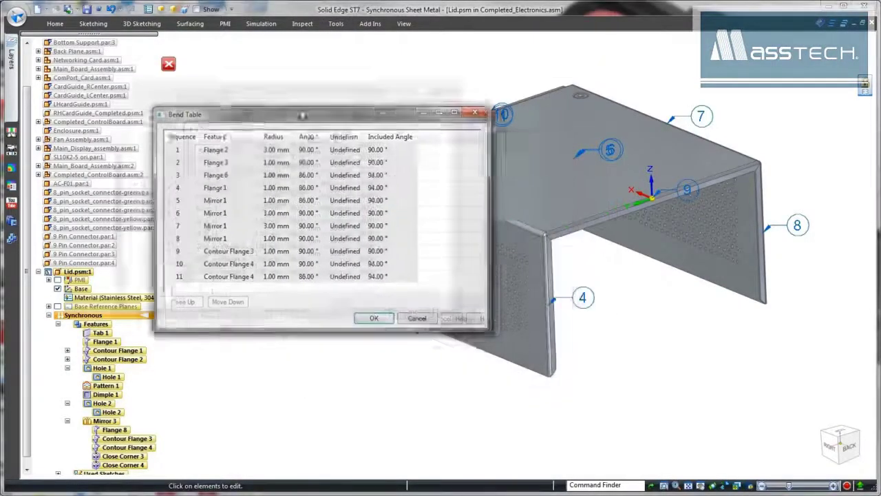
drag(311, 119, 256, 70)
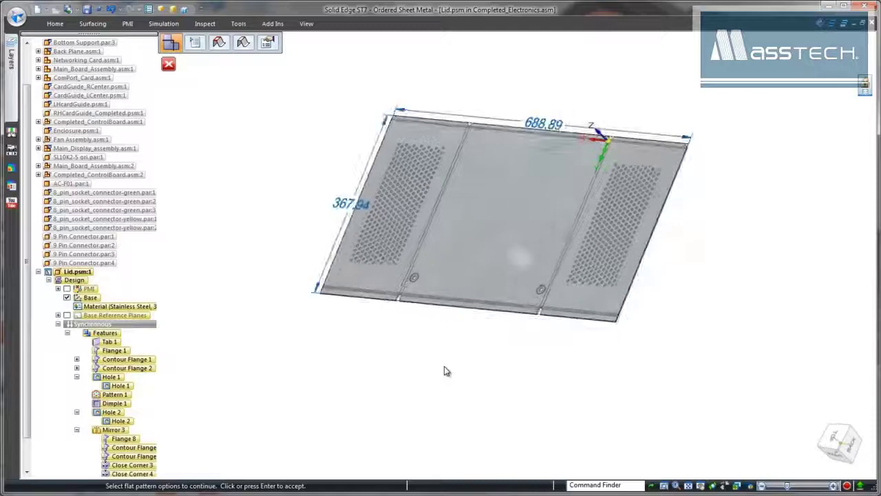
Step: Return the lid from its flat pattern to the synchronous model and create a new drawing of it
click(149, 325)
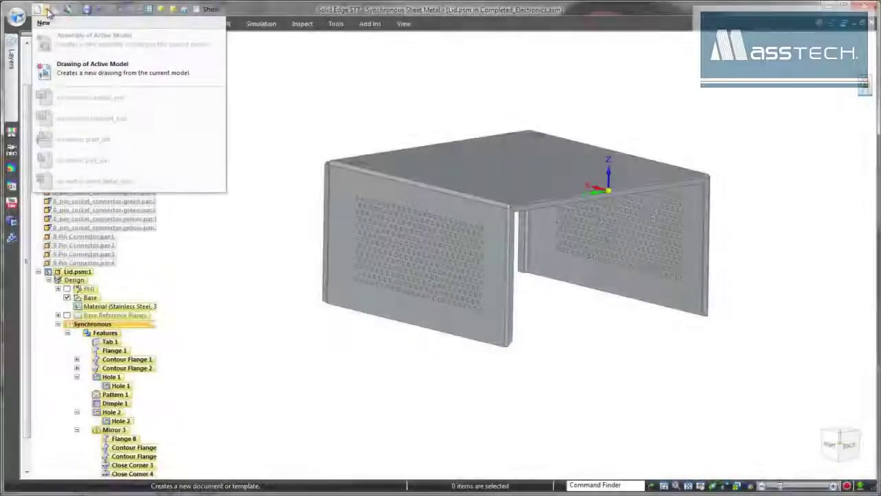
click(68, 78)
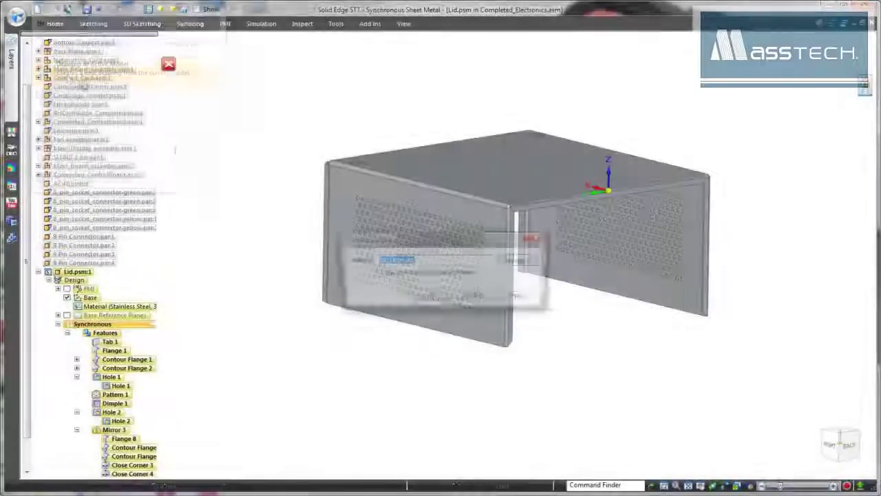
click(433, 297)
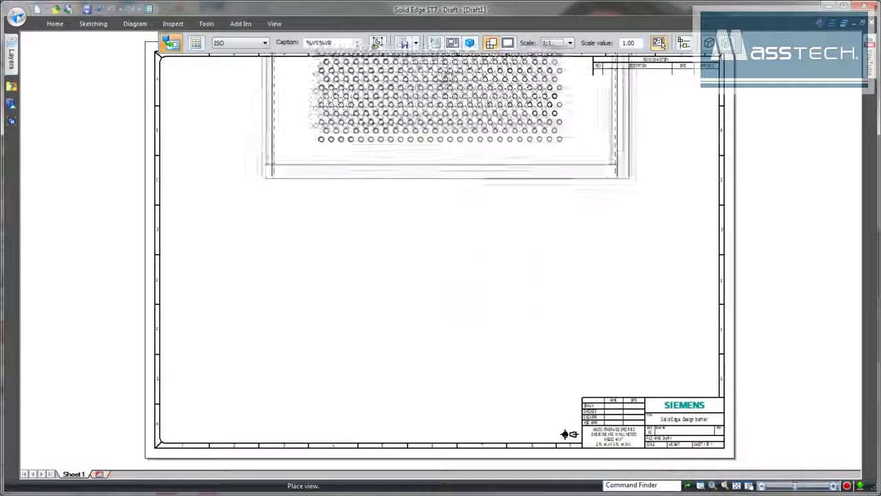
Step: Set the drawing view to show the lid's flat pattern and place it in the lower part of the sheet
click(435, 44)
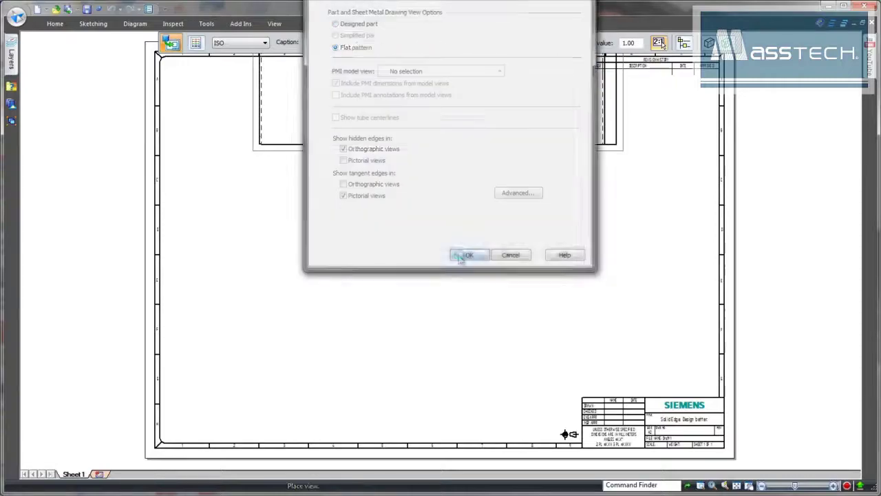
click(460, 255)
click(372, 307)
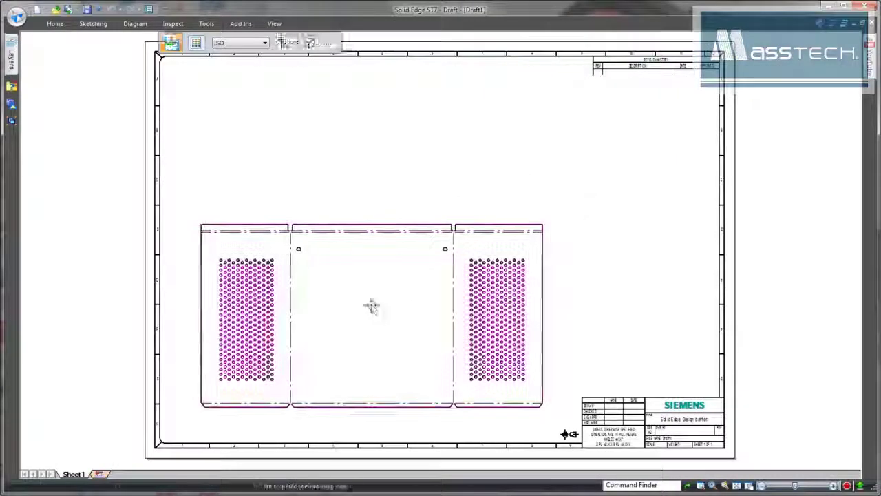
Step: Create a bend table with bend callouts from the flat pattern view and place it in the sheet's upper-left corner
click(55, 24)
click(358, 52)
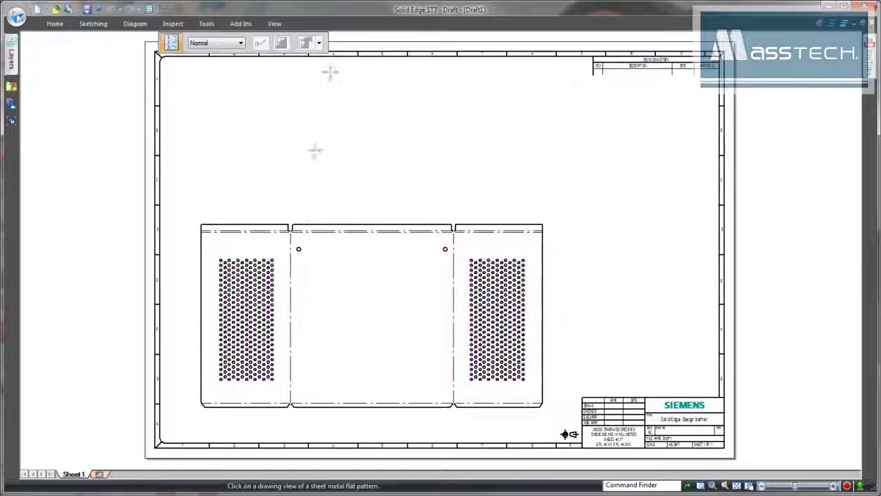
click(320, 62)
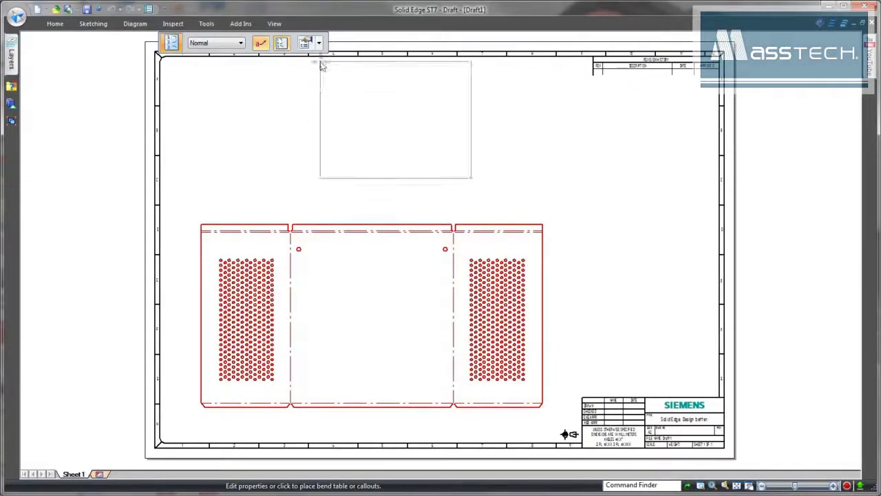
click(163, 58)
Step: Start horizontal/vertical coordinate dimensioning for the flat pattern at the lower-left end of its outline
scroll(236, 117, up, 3)
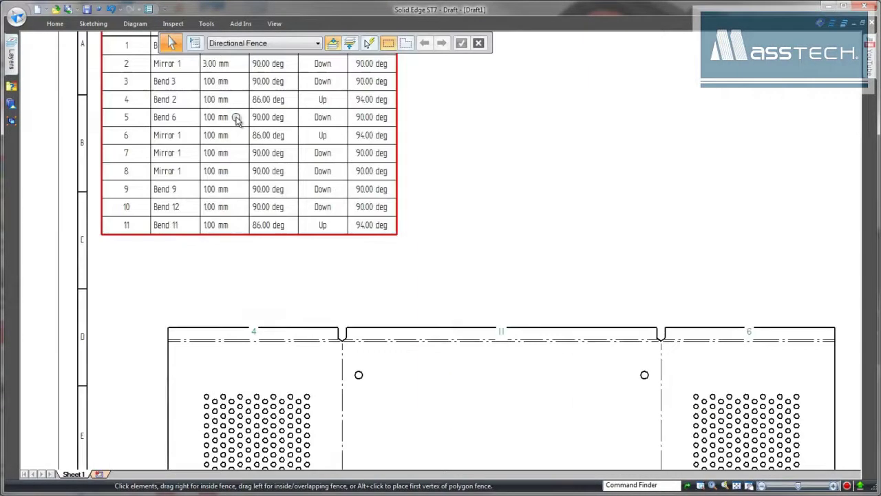
scroll(278, 195, down, 2)
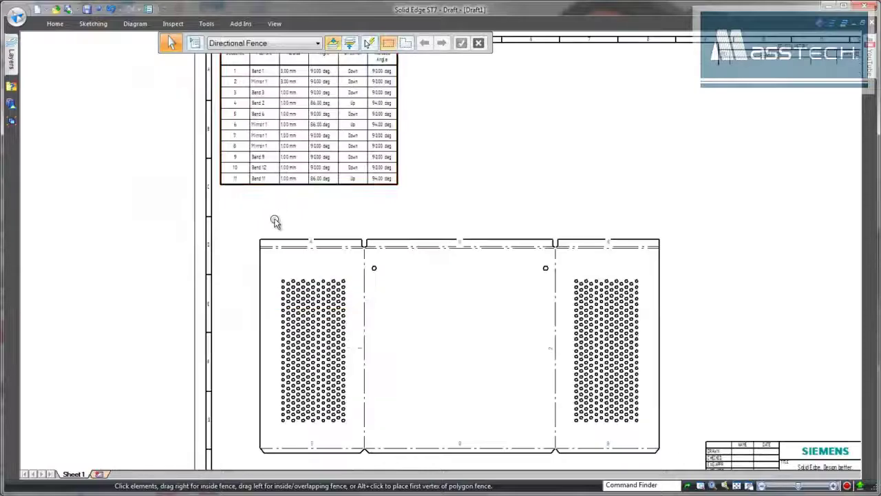
scroll(275, 220, up, 5)
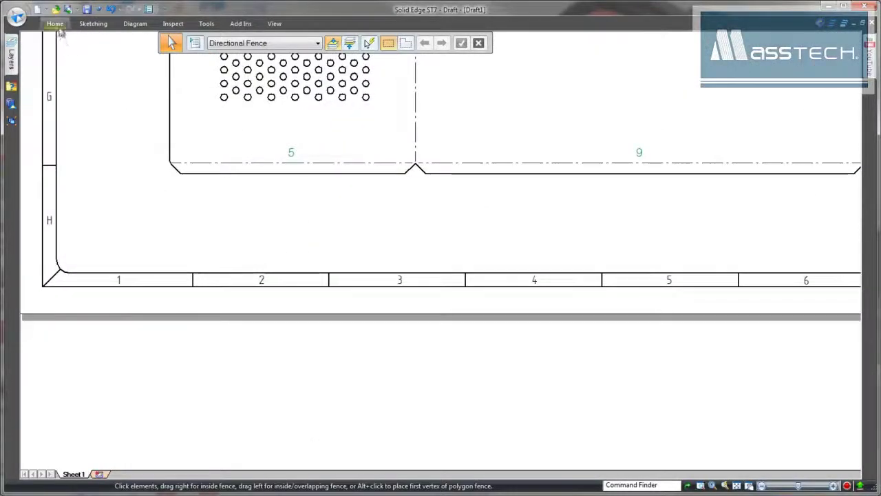
click(57, 25)
click(406, 55)
click(451, 88)
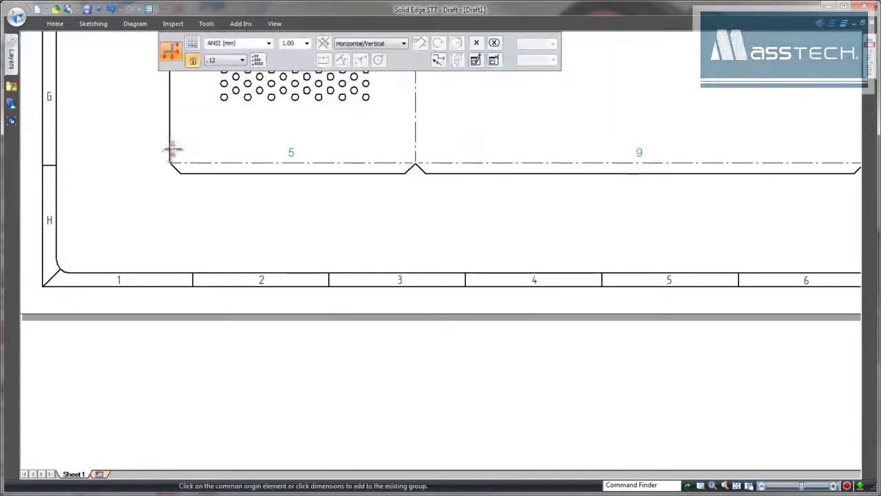